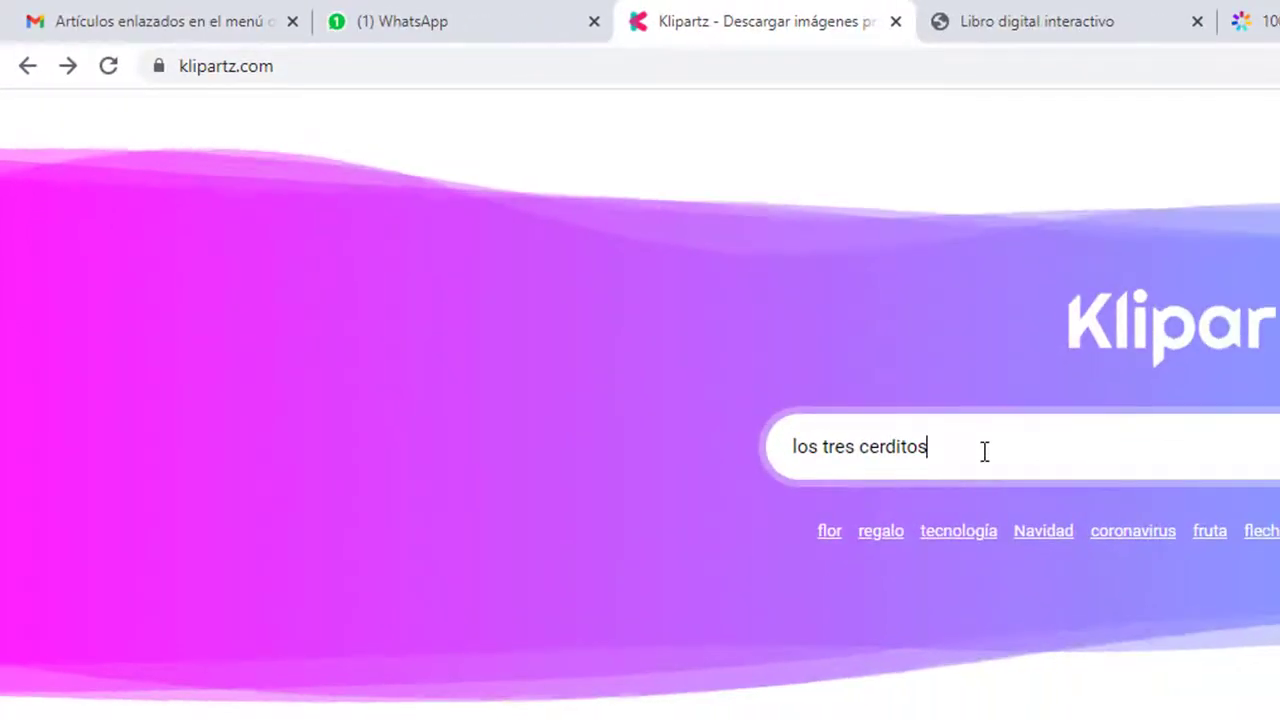
- Search Klipartz for los tres cerditos and open the three walking pigs picture
{"action": "key", "text": "Return"}
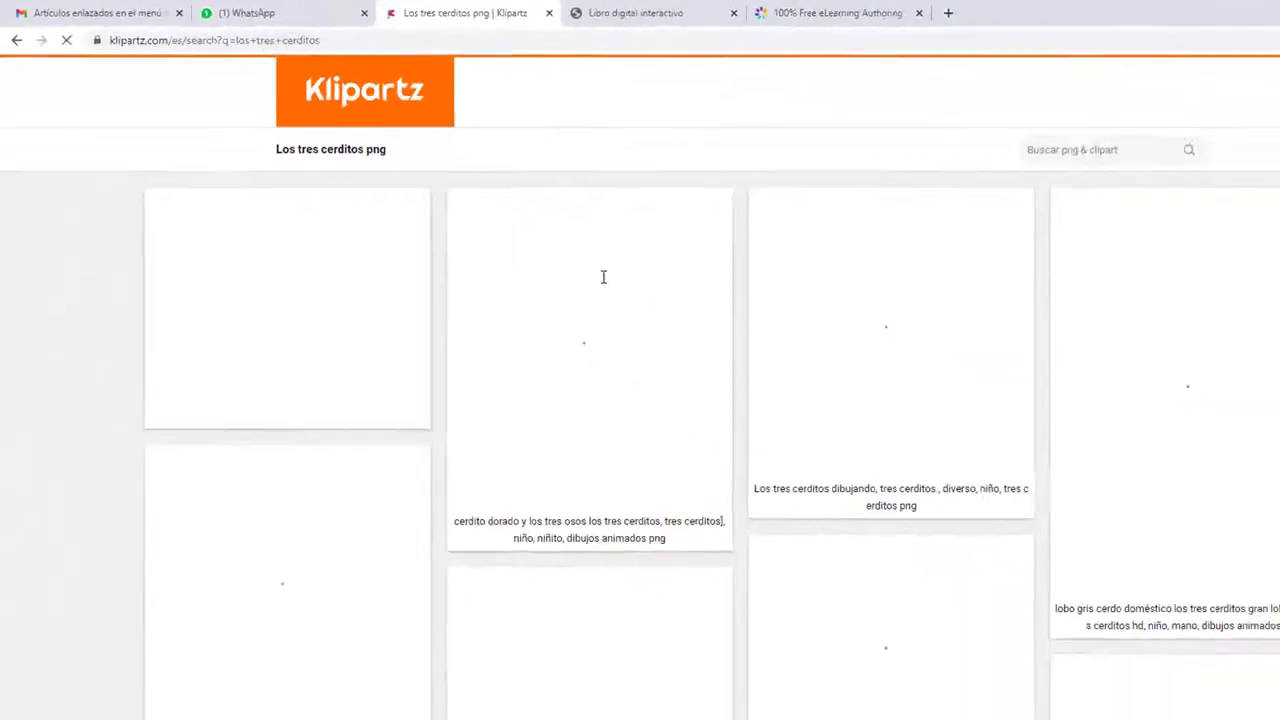
{"action": "scroll", "coordinate": [549, 223], "scroll_direction": "down", "scroll_amount": 2}
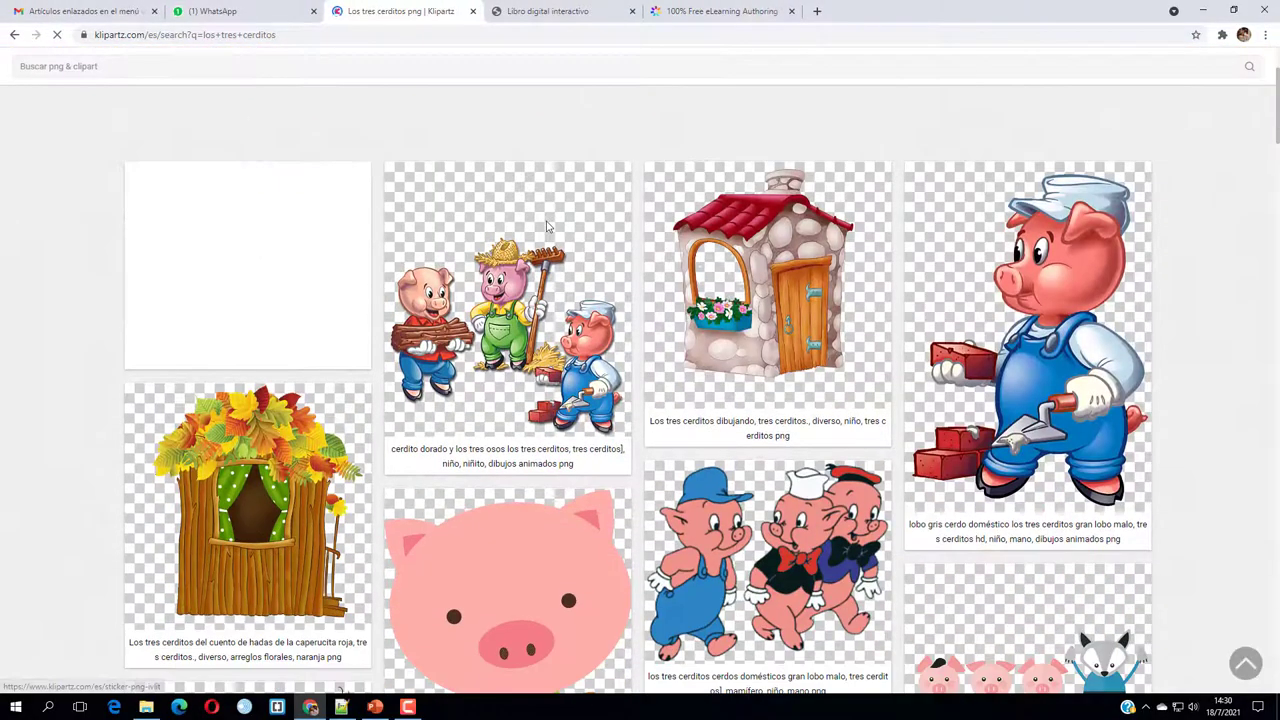
{"action": "scroll", "coordinate": [547, 228], "scroll_direction": "down", "scroll_amount": 1}
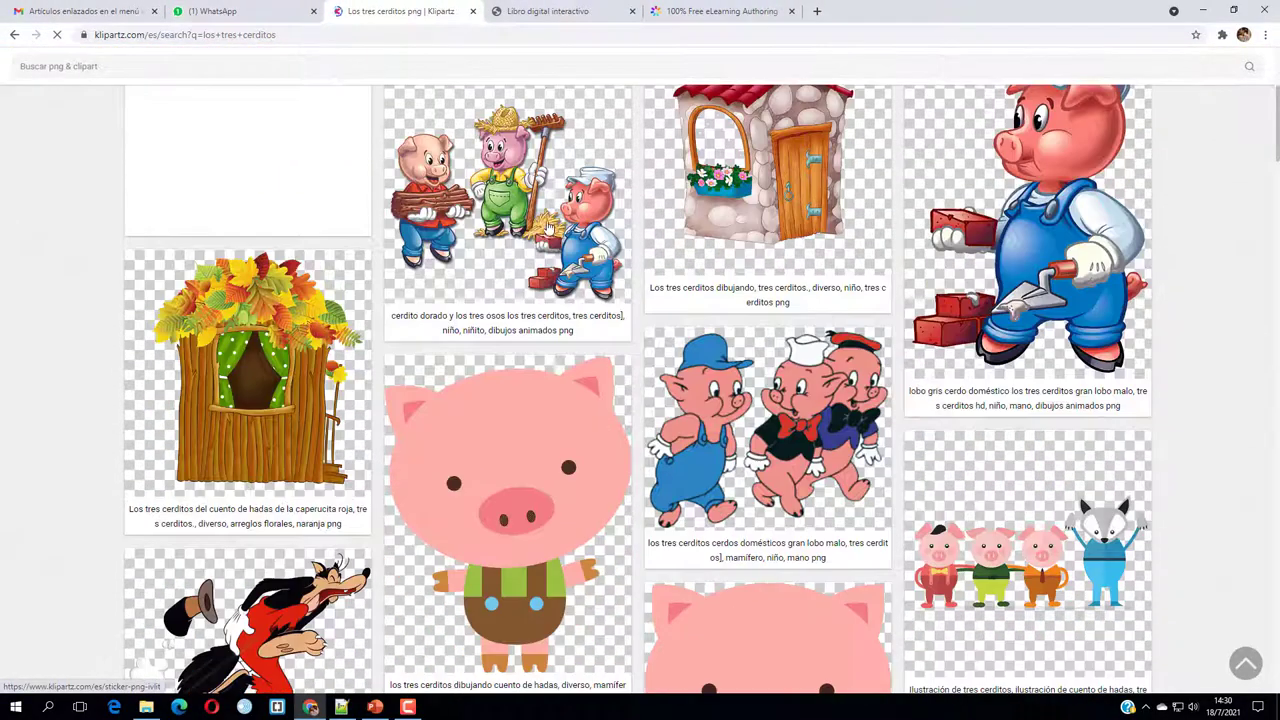
{"action": "left_click", "coordinate": [772, 441]}
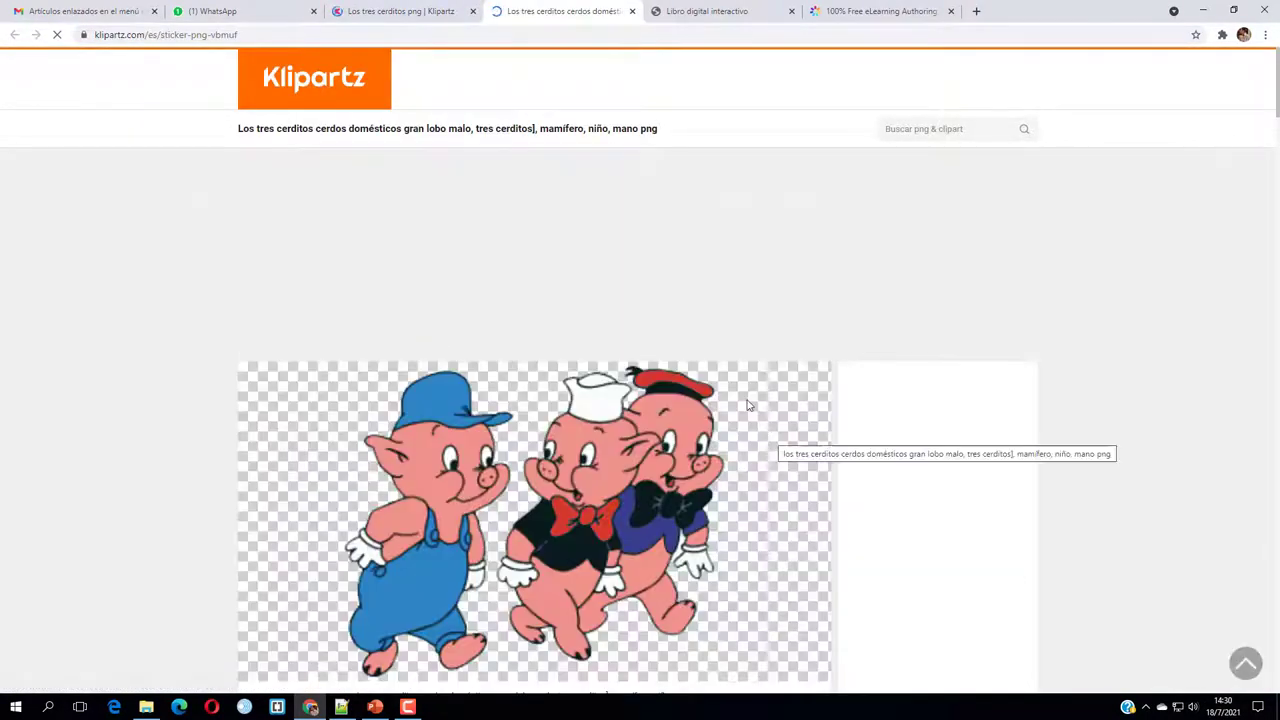
- Download the pigs picture as a free PNG, then open the running wolf picture's page
{"action": "scroll", "coordinate": [743, 405], "scroll_direction": "down", "scroll_amount": 3}
{"action": "scroll", "coordinate": [716, 361], "scroll_direction": "down", "scroll_amount": 3}
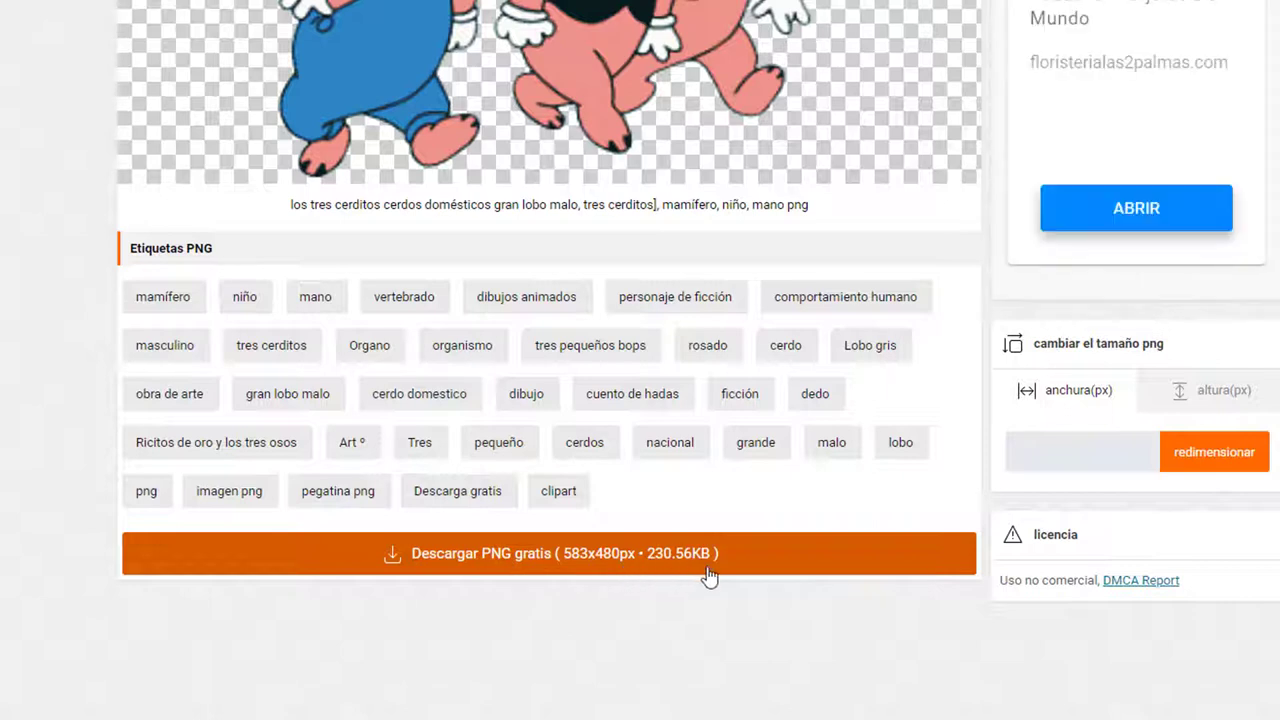
{"action": "left_click", "coordinate": [490, 560]}
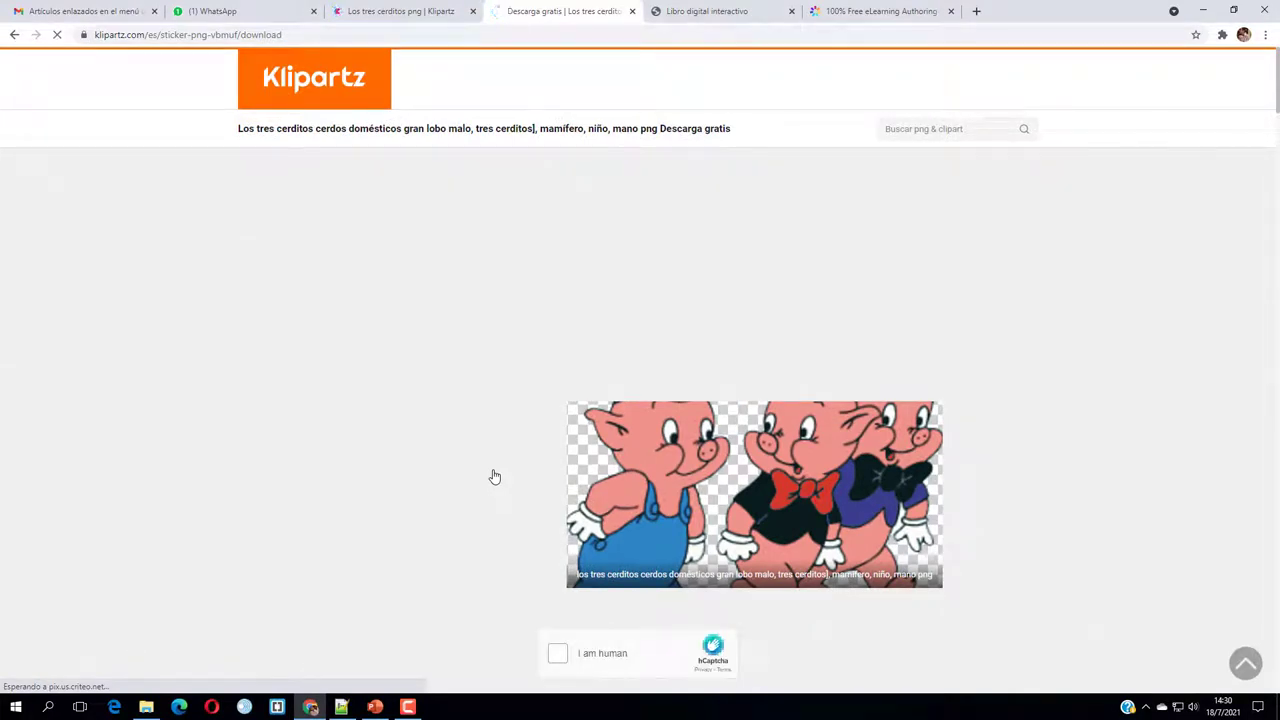
{"action": "left_click", "coordinate": [558, 654]}
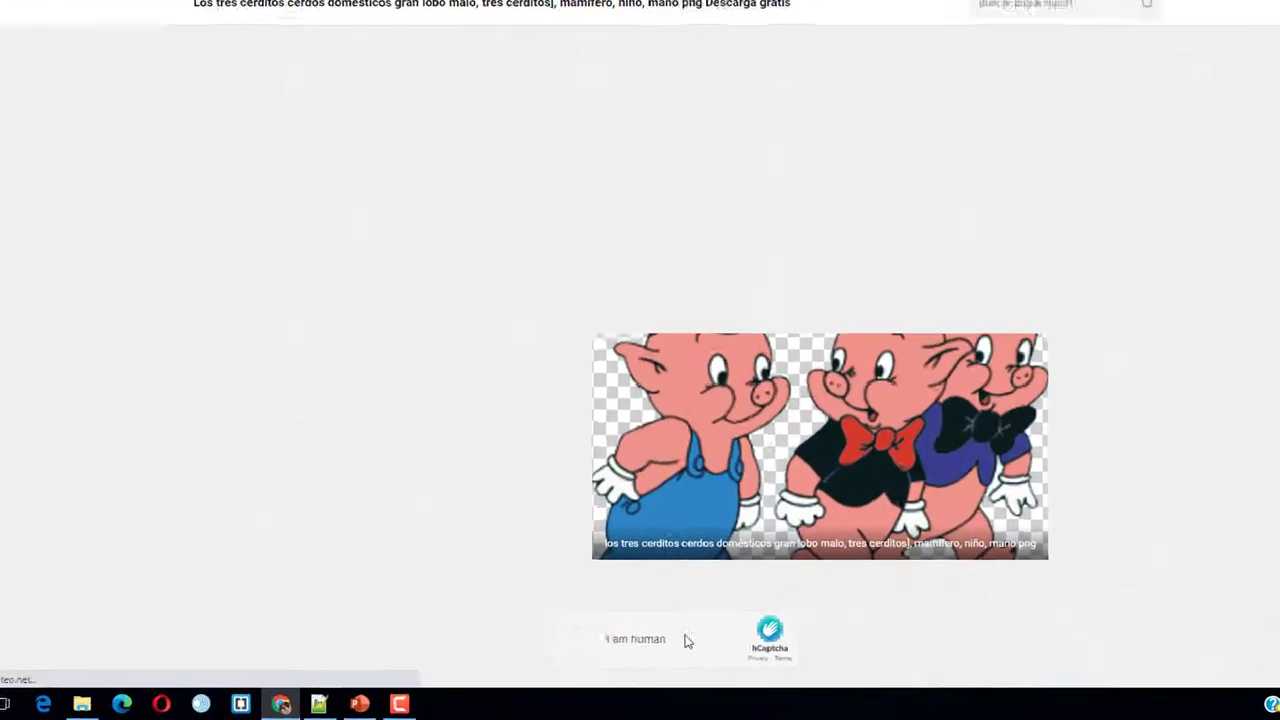
{"action": "scroll", "coordinate": [1093, 436], "scroll_direction": "down", "scroll_amount": 2}
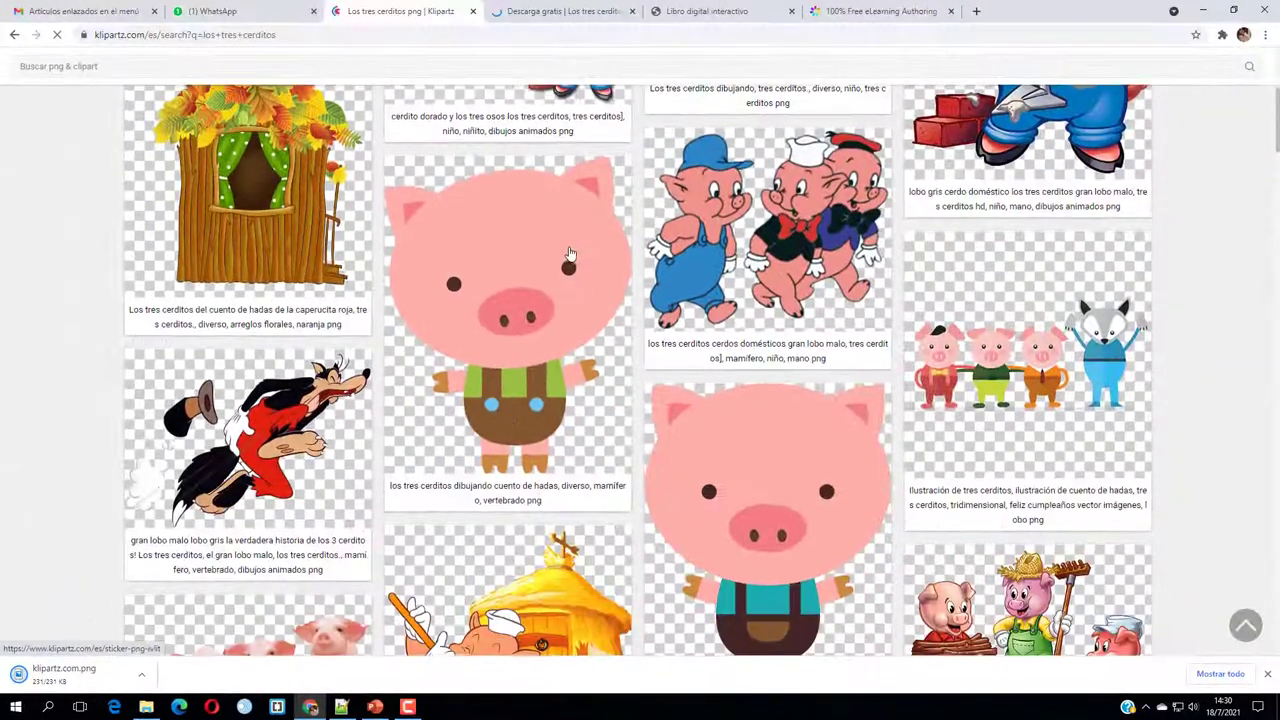
{"action": "left_click", "coordinate": [271, 441]}
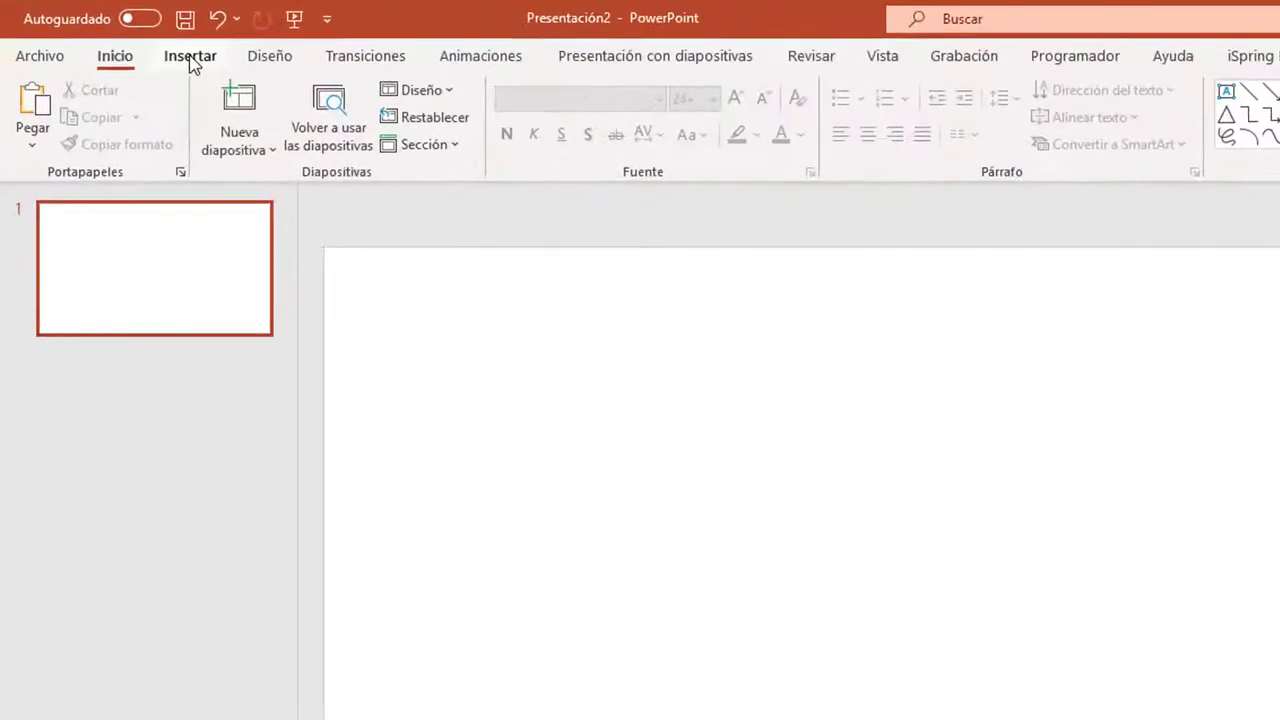
- Insert klipartz.com (1).png from the Descargas folder onto slide 1
{"action": "left_click", "coordinate": [113, 34]}
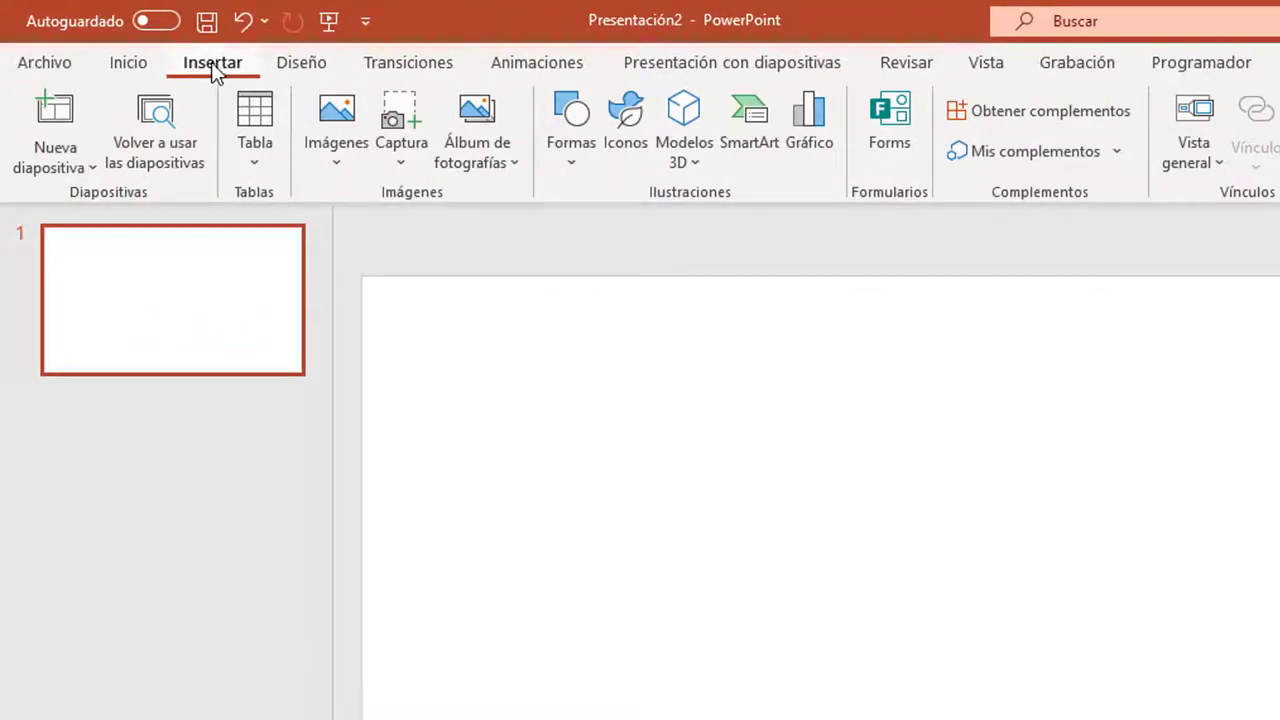
{"action": "left_click", "coordinate": [339, 165]}
{"action": "left_click", "coordinate": [387, 243]}
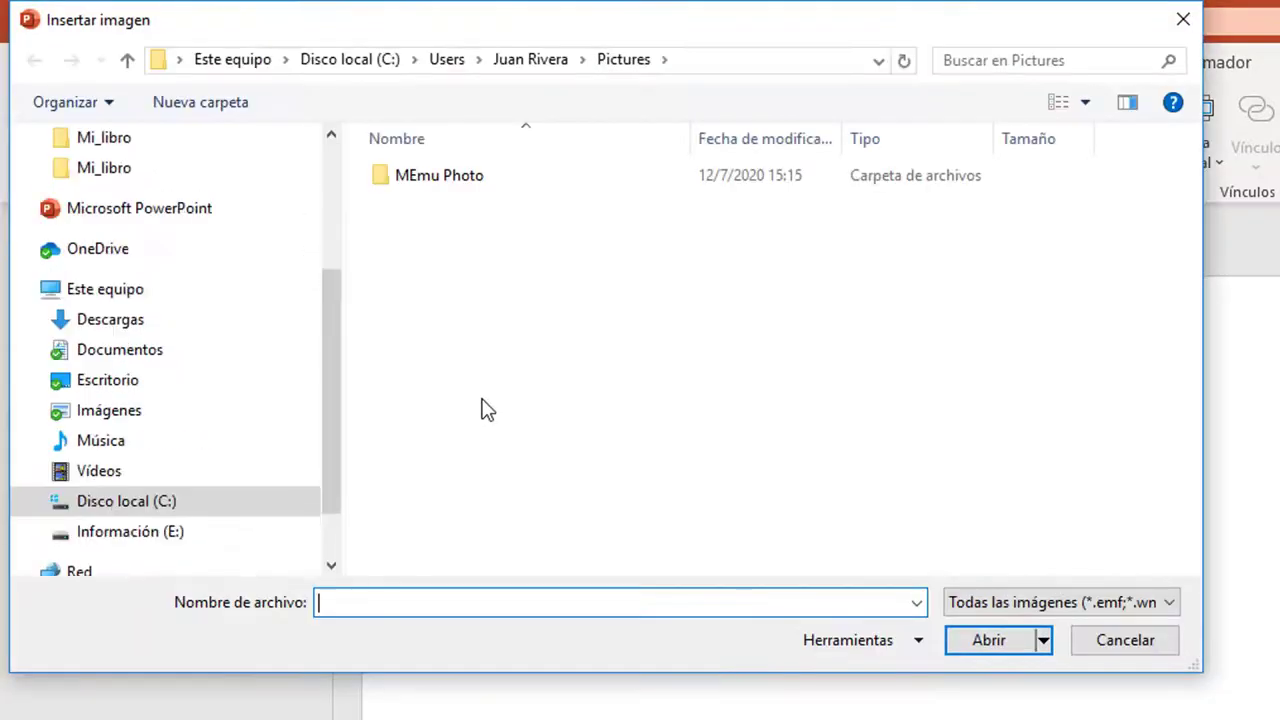
{"action": "scroll", "coordinate": [166, 266], "scroll_direction": "up", "scroll_amount": 1}
{"action": "left_click", "coordinate": [135, 388]}
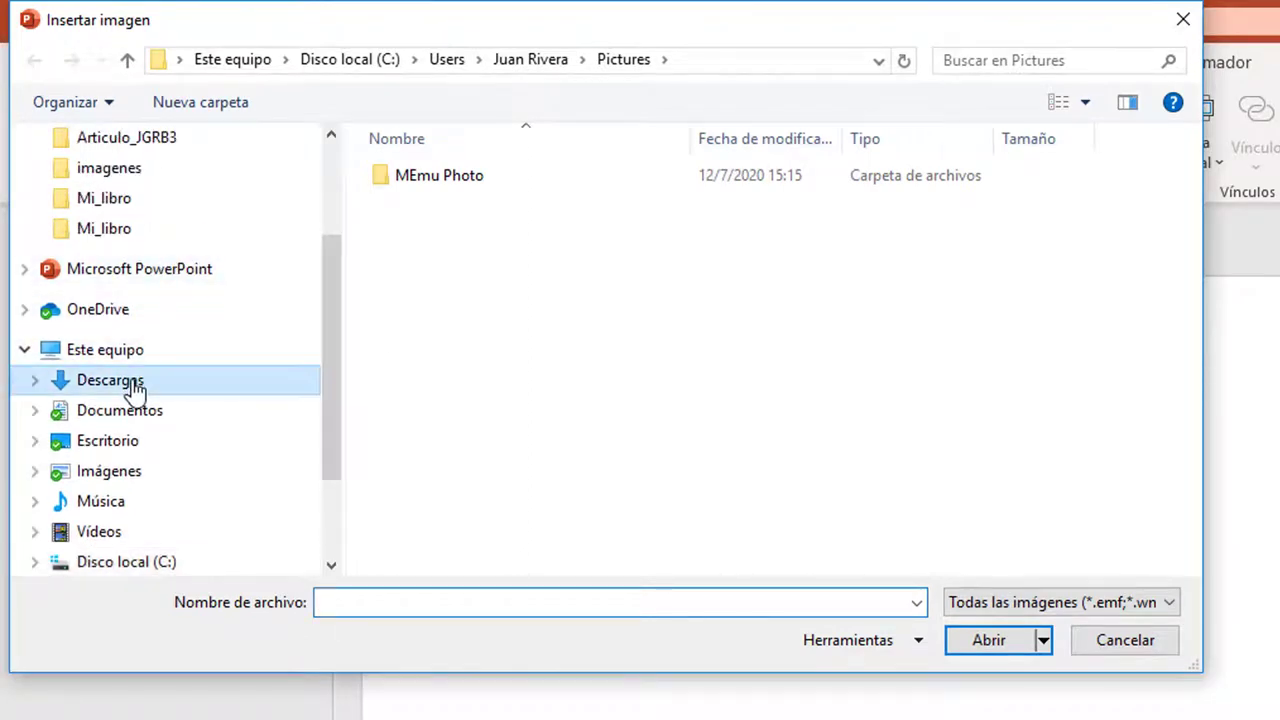
{"action": "scroll", "coordinate": [610, 322], "scroll_direction": "down", "scroll_amount": 2}
{"action": "scroll", "coordinate": [618, 322], "scroll_direction": "down", "scroll_amount": 4}
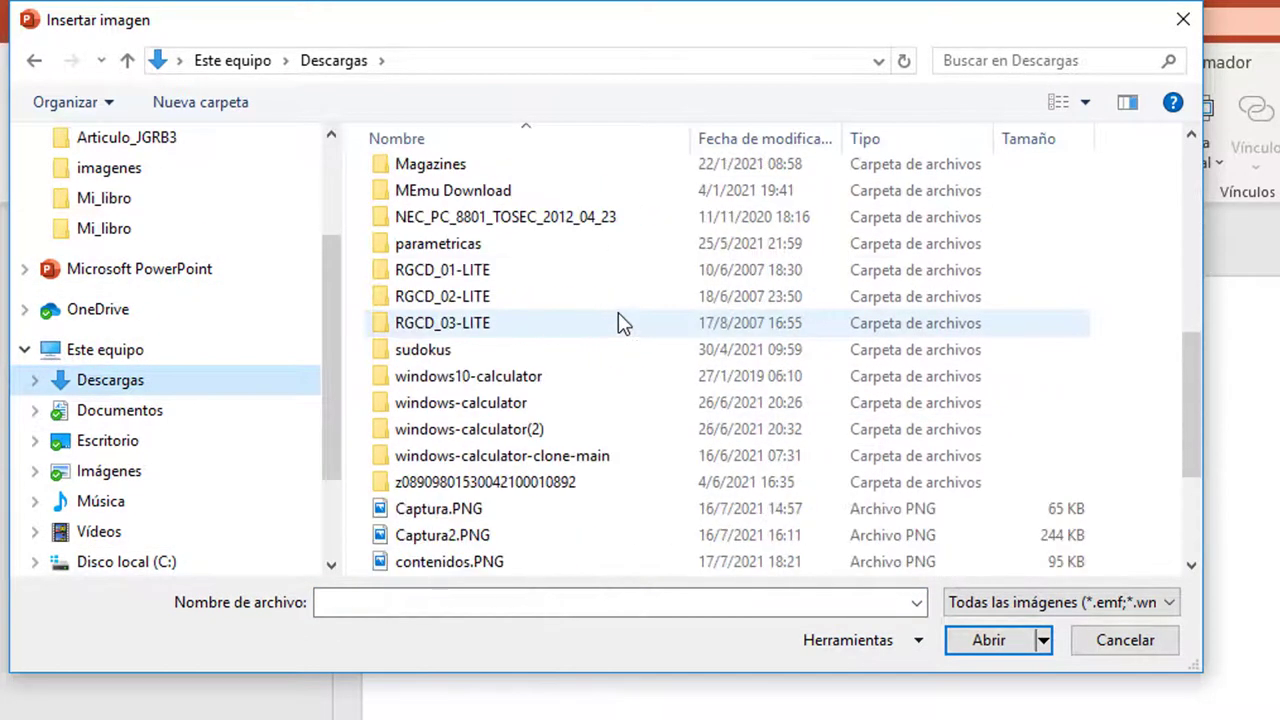
{"action": "scroll", "coordinate": [618, 322], "scroll_direction": "down", "scroll_amount": 2}
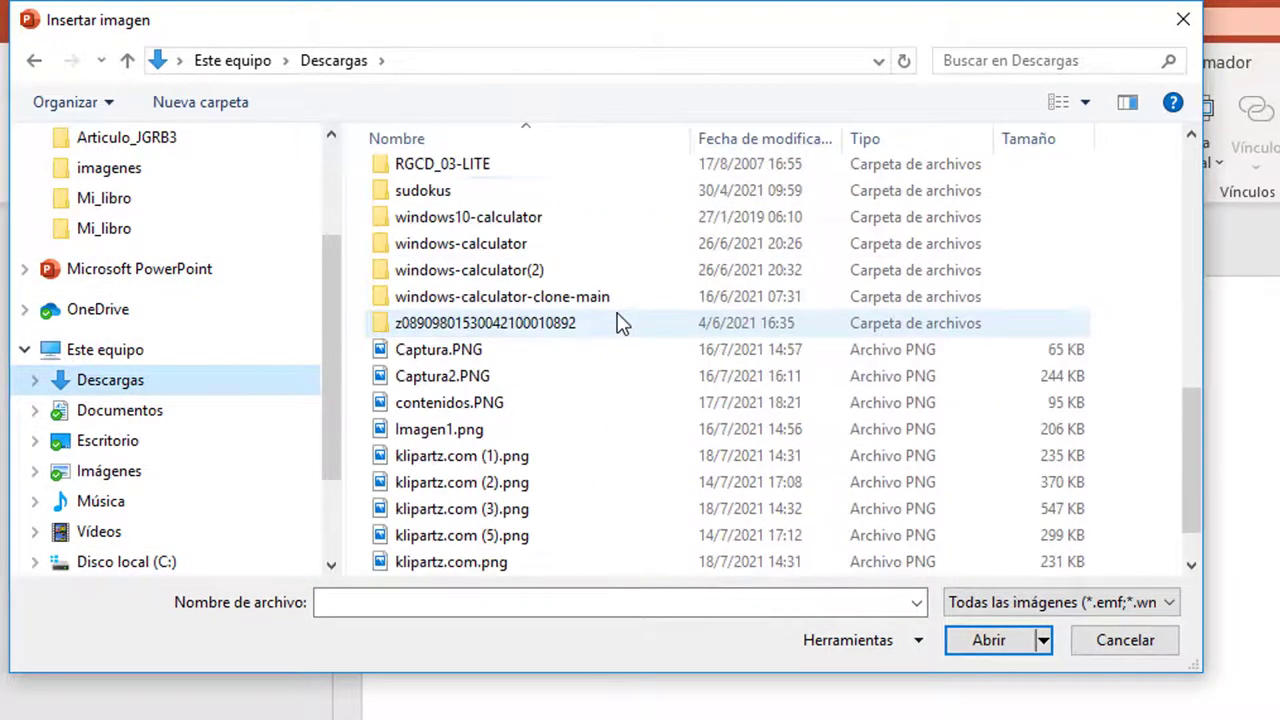
{"action": "left_click", "coordinate": [498, 458]}
{"action": "left_click", "coordinate": [981, 647]}
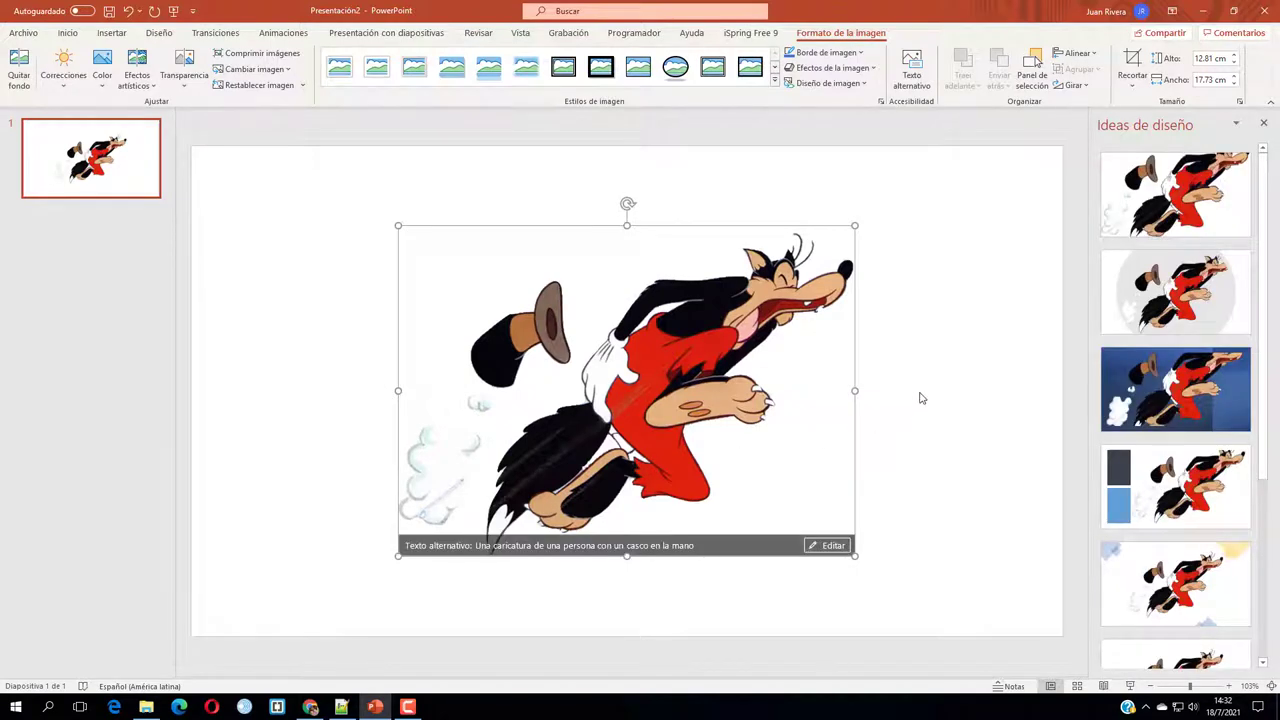
- Apply two Design Ideas layouts to the picture, the second with a circular background
{"action": "left_click", "coordinate": [1173, 214]}
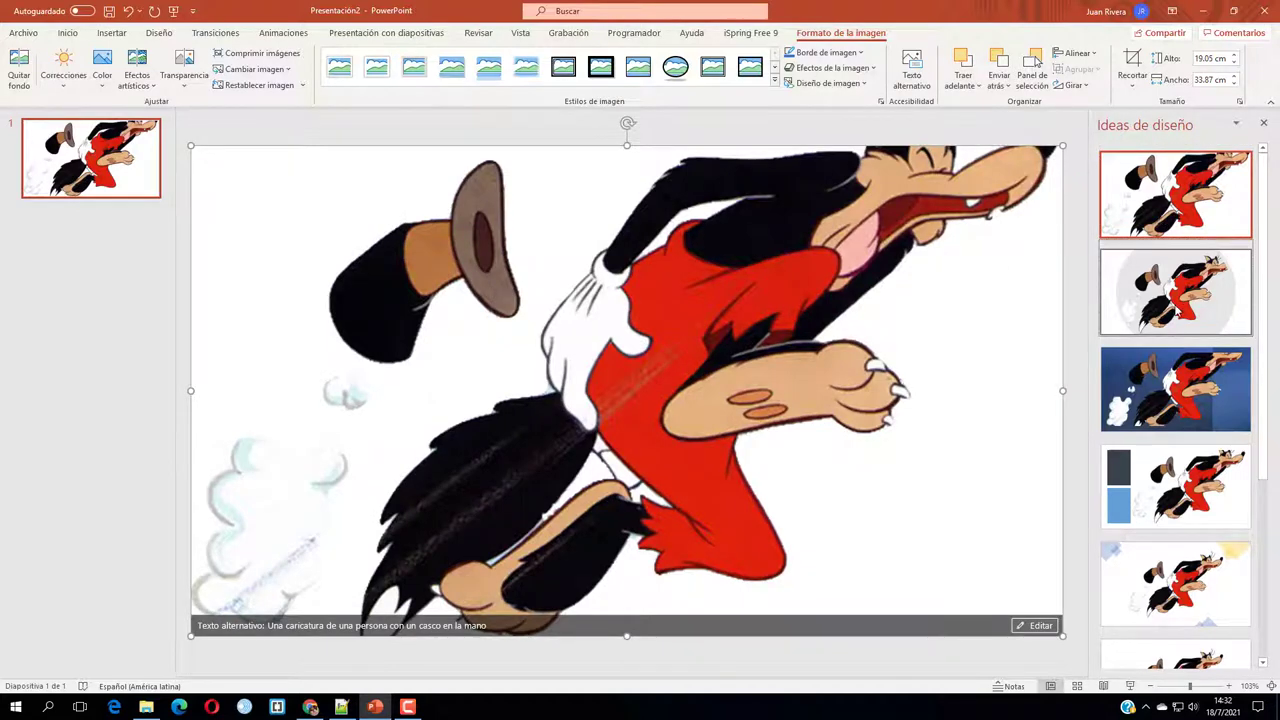
{"action": "left_click", "coordinate": [1175, 314]}
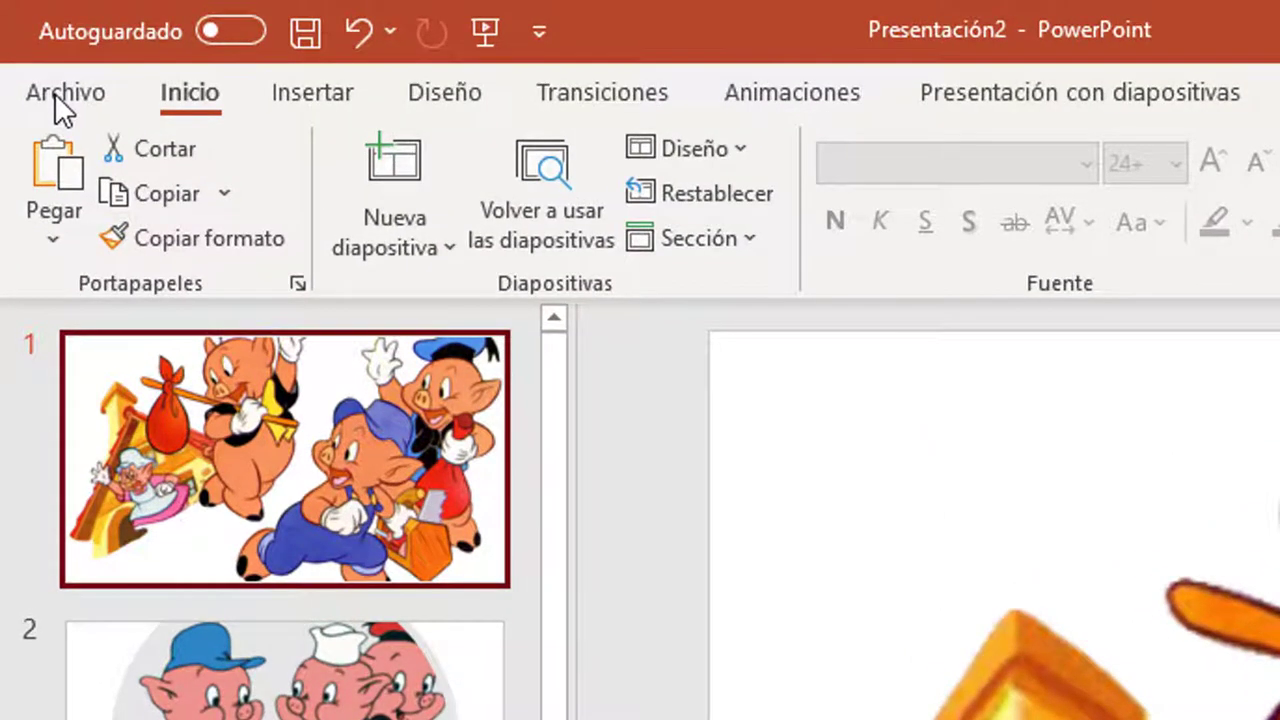
- Choose the animated GIF export and raise the per-slide duration to 03.00 seconds
{"action": "left_click", "coordinate": [55, 96]}
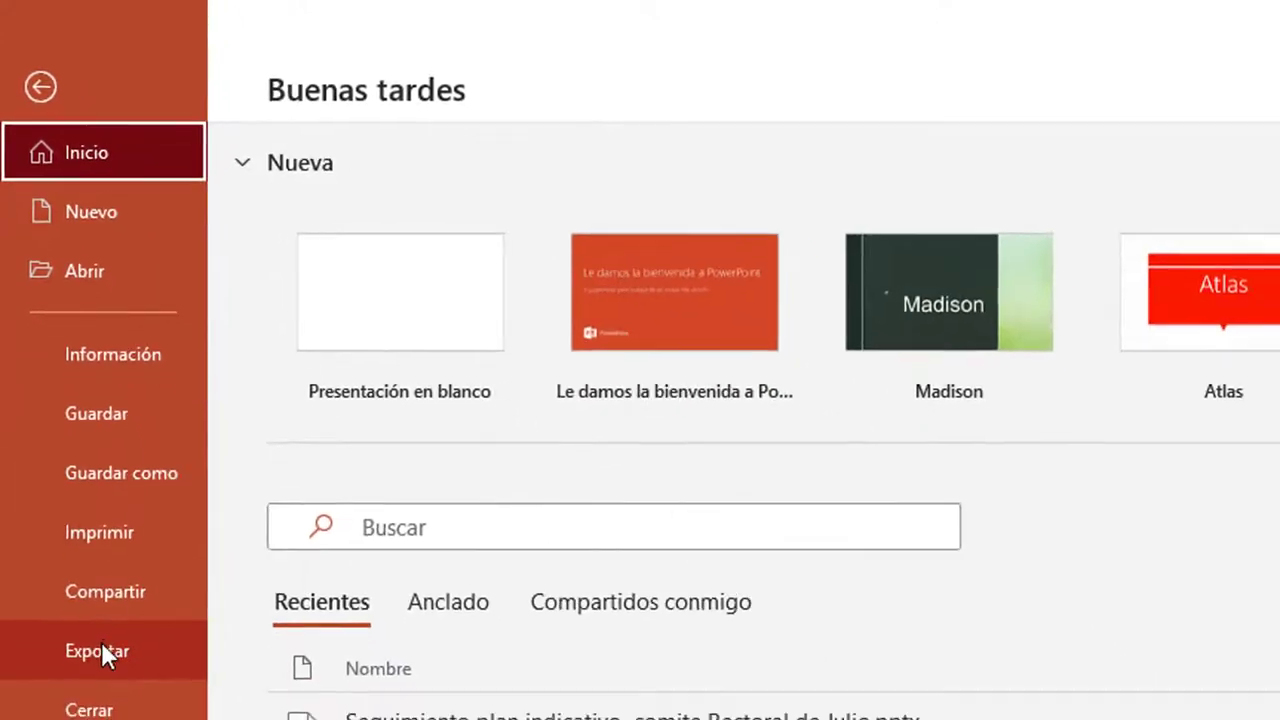
{"action": "left_click", "coordinate": [104, 655]}
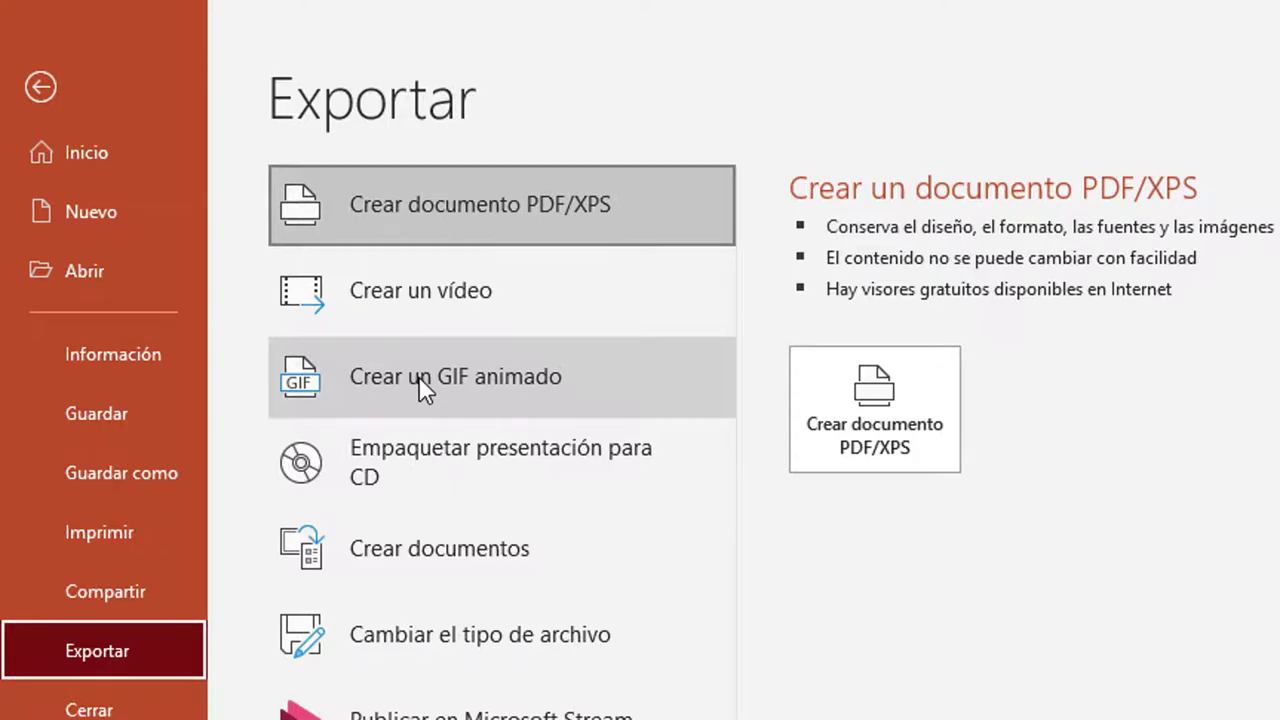
{"action": "left_click", "coordinate": [420, 380]}
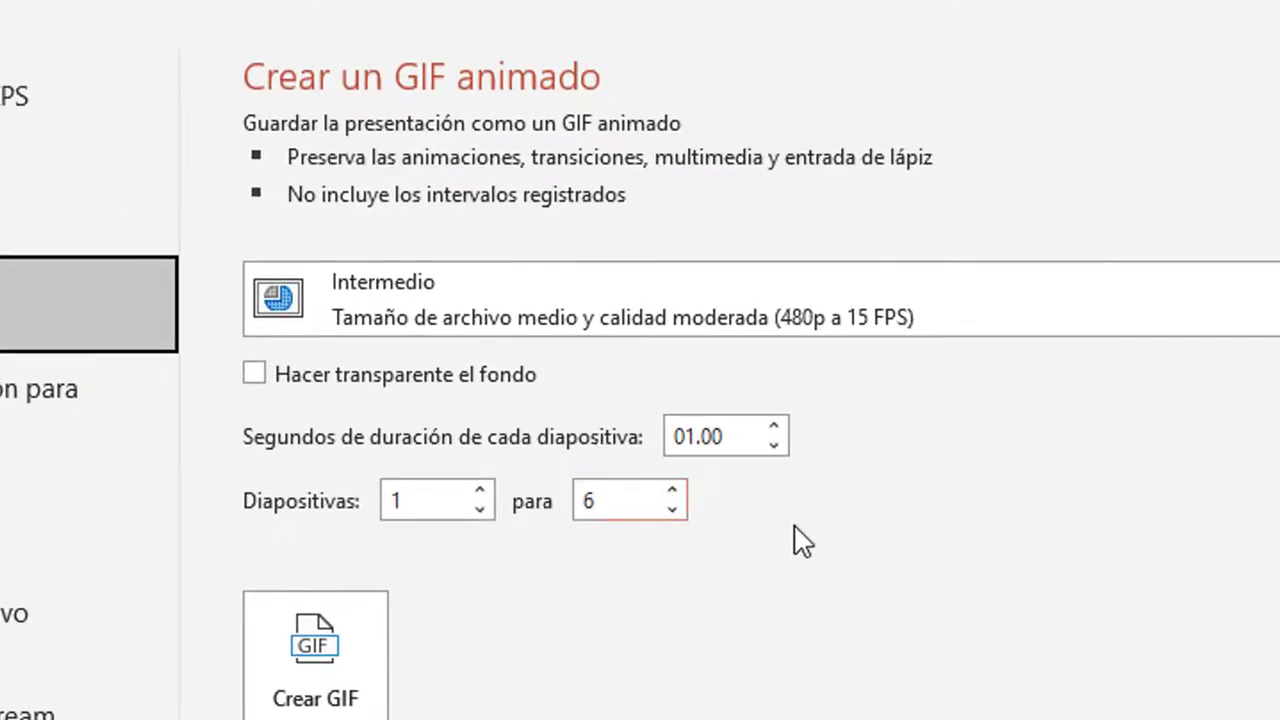
{"action": "left_click", "coordinate": [774, 427]}
{"action": "left_click", "coordinate": [774, 427]}
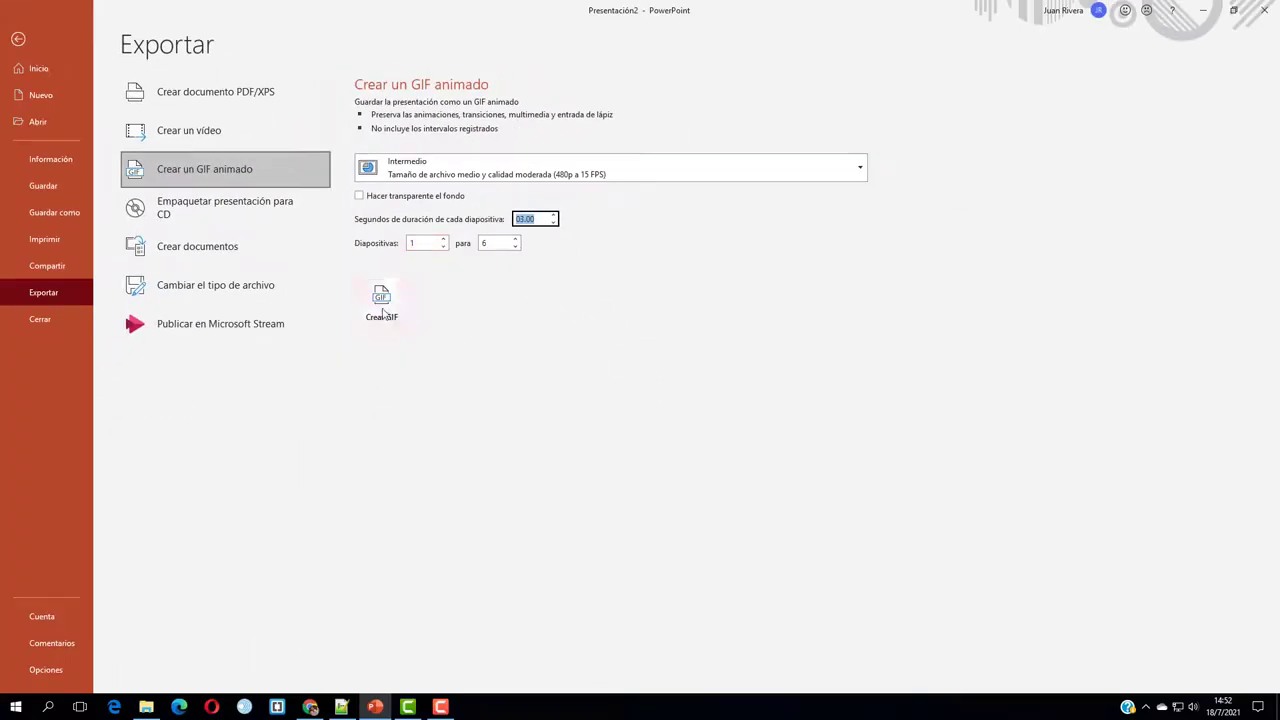
- Create the GIF, saving it in Mi_libro\imagenes under the name 3cerditos.gif
{"action": "left_click", "coordinate": [381, 306]}
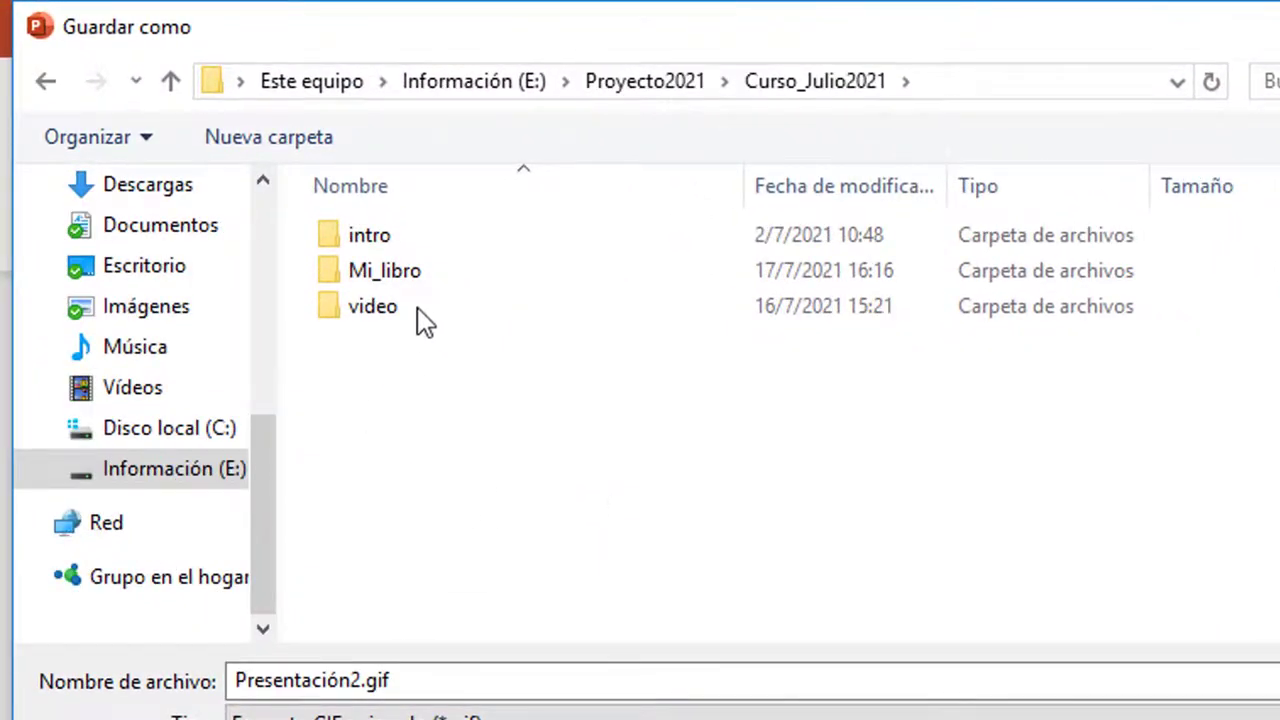
{"action": "double_click", "coordinate": [405, 282]}
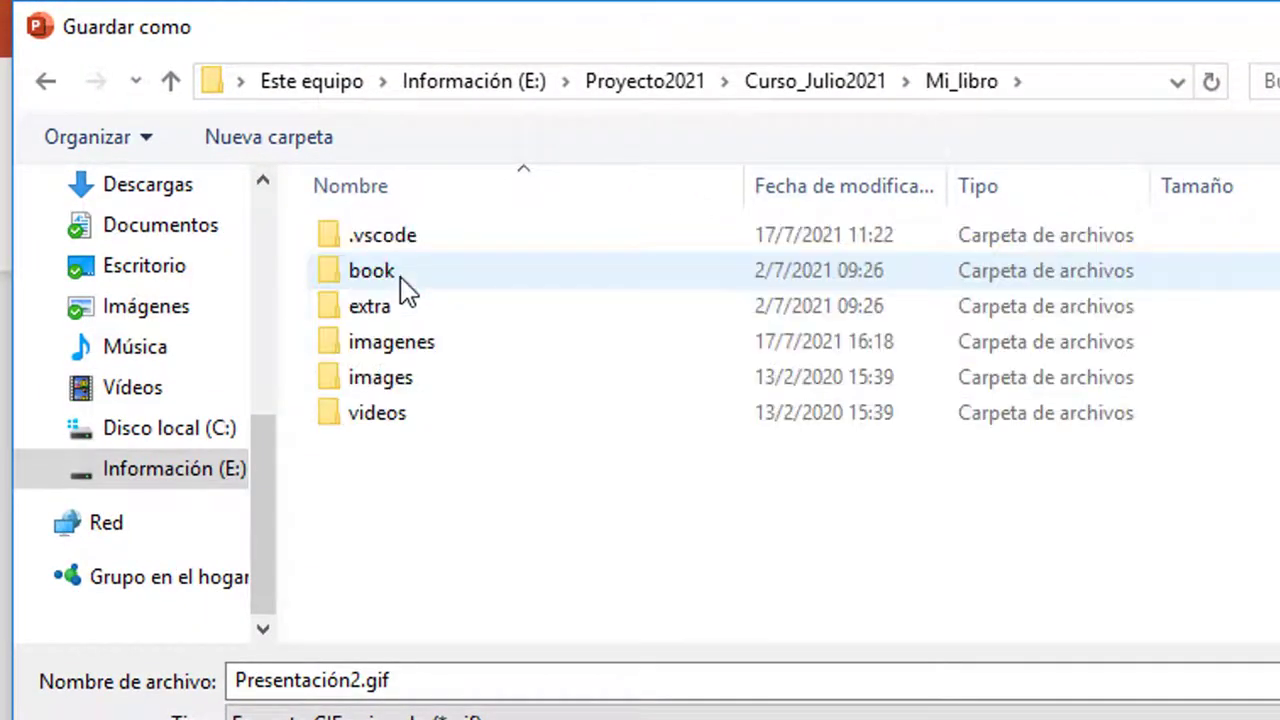
{"action": "left_click", "coordinate": [407, 352]}
{"action": "double_click", "coordinate": [407, 353]}
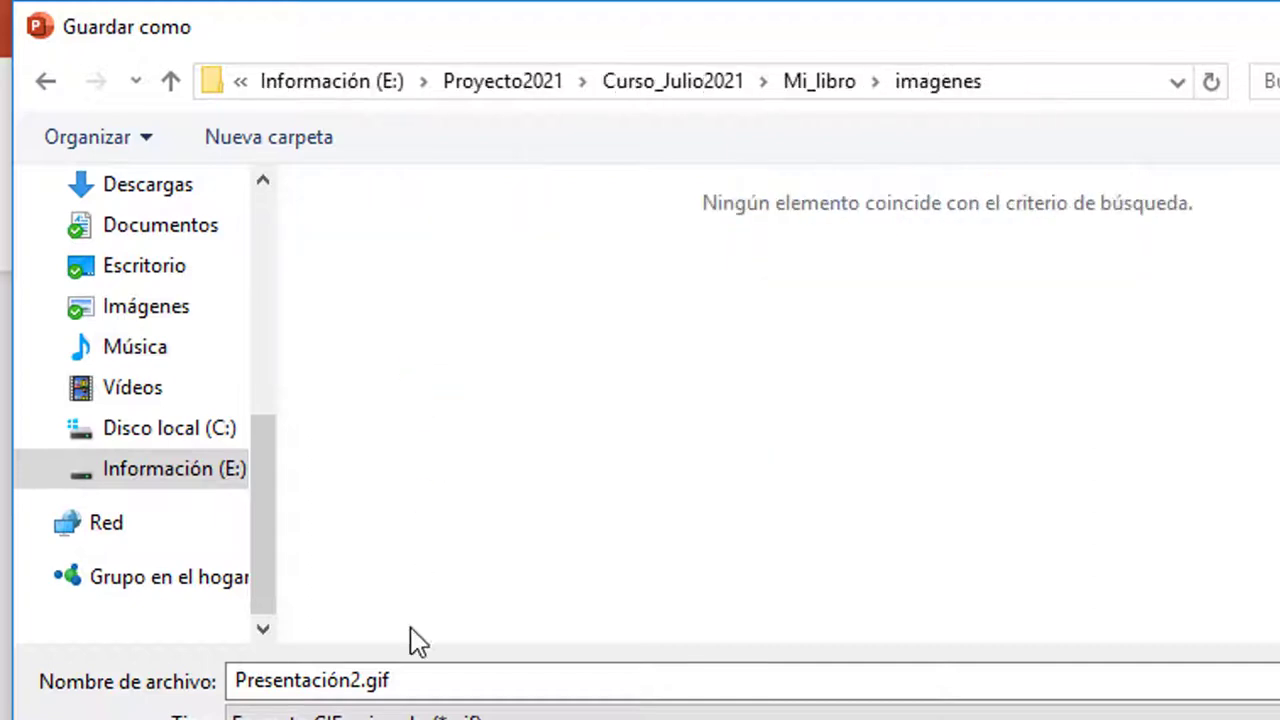
{"action": "double_click", "coordinate": [411, 681]}
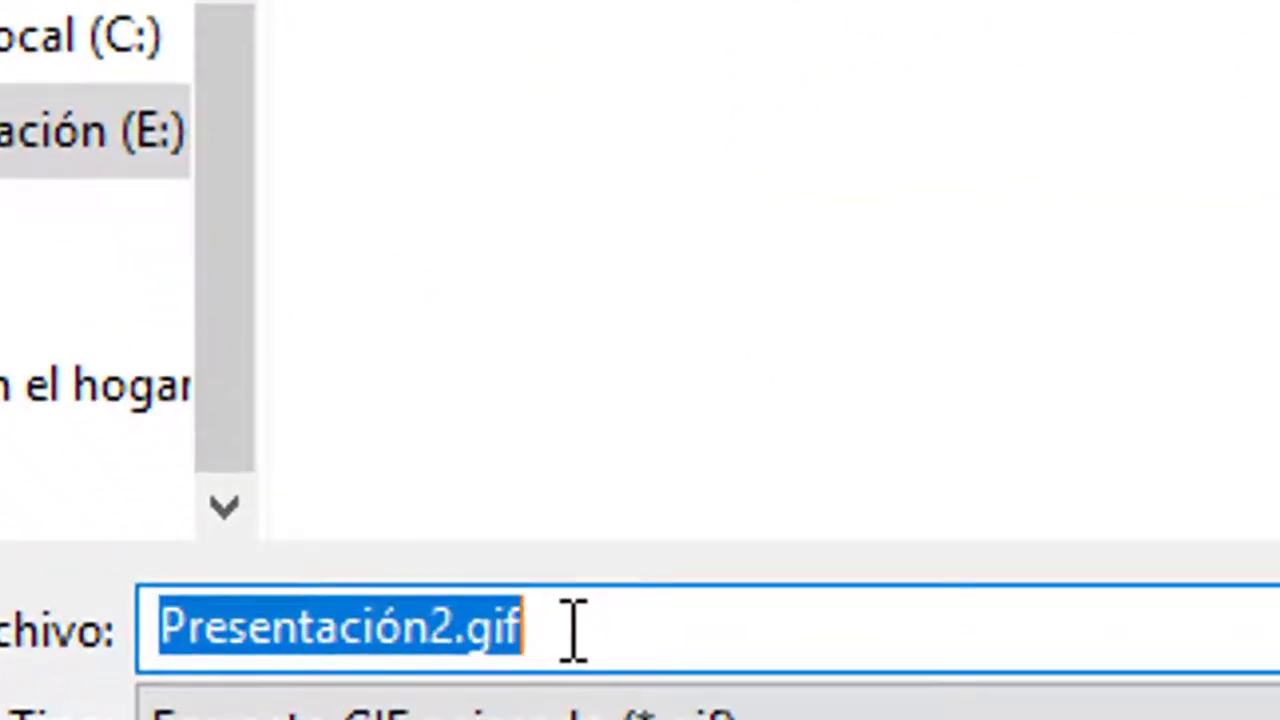
{"action": "type", "text": "3"}
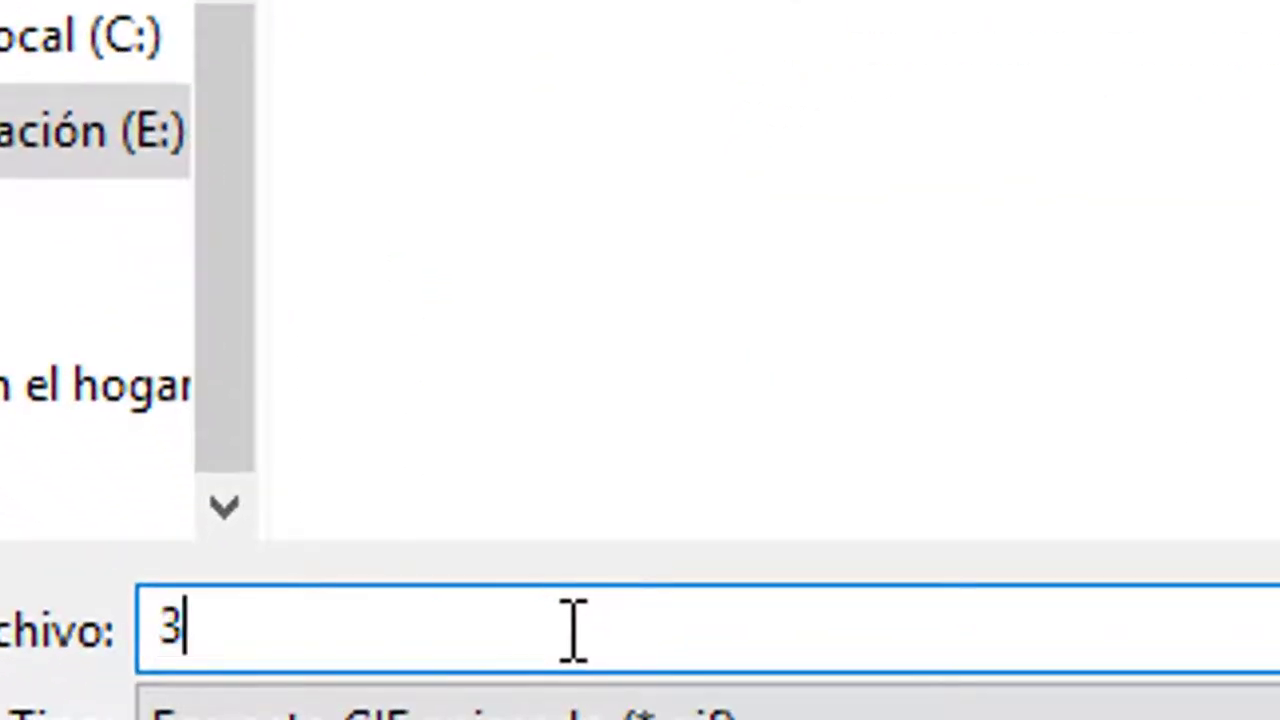
{"action": "type", "text": "cerditos"}
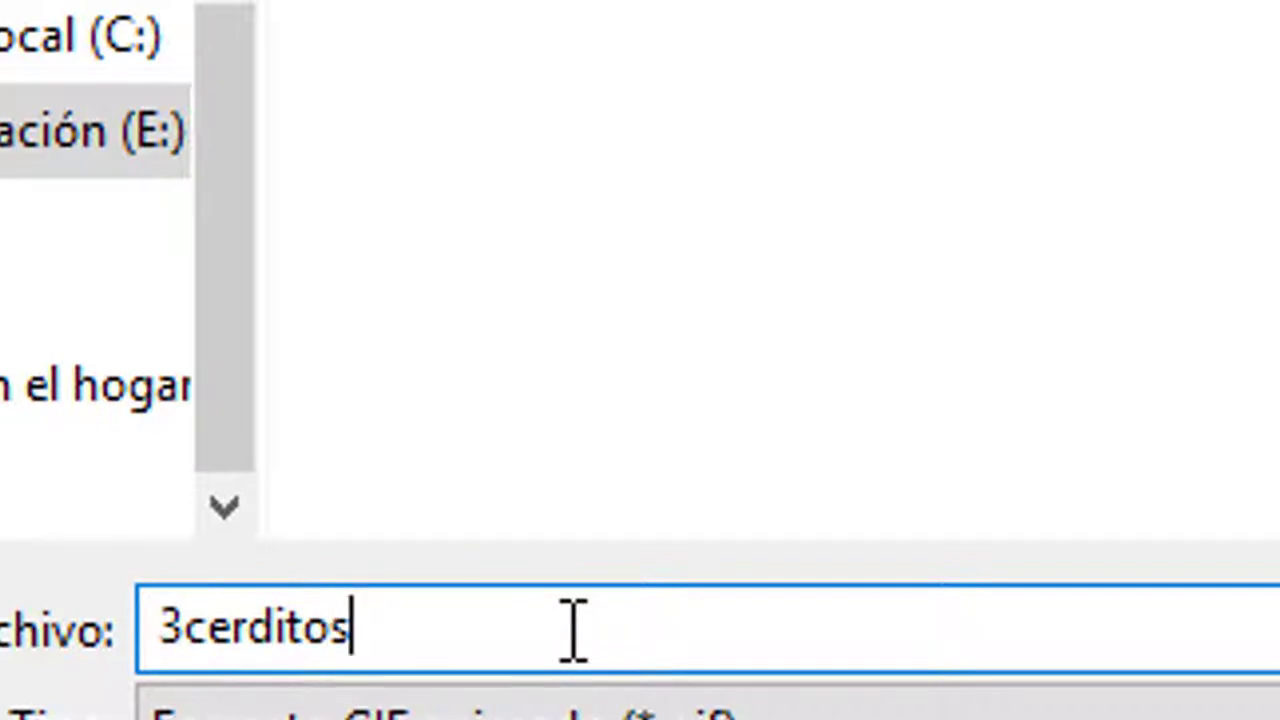
{"action": "type", "text": "."}
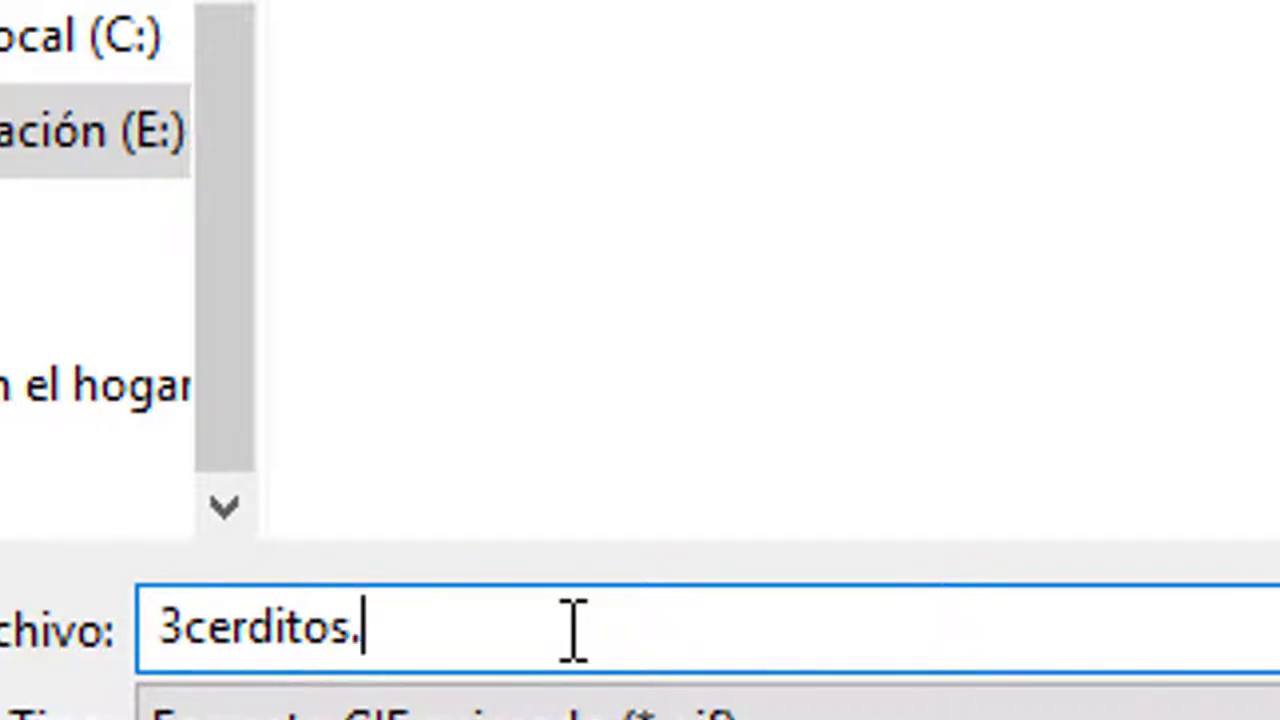
{"action": "type", "text": "gif"}
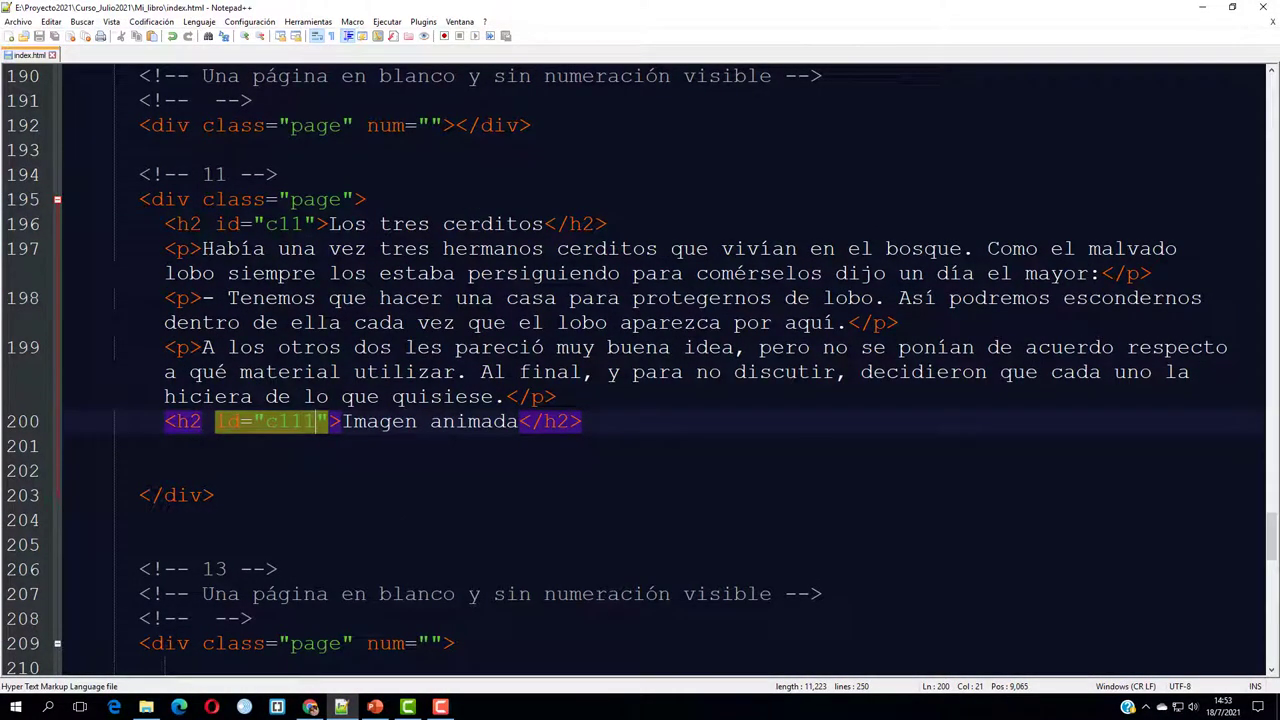
- Copy the existing img tag line and paste it below the Imagen animada heading
{"action": "left_click", "coordinate": [165, 446]}
{"action": "scroll", "coordinate": [640, 370], "scroll_direction": "down", "scroll_amount": 6}
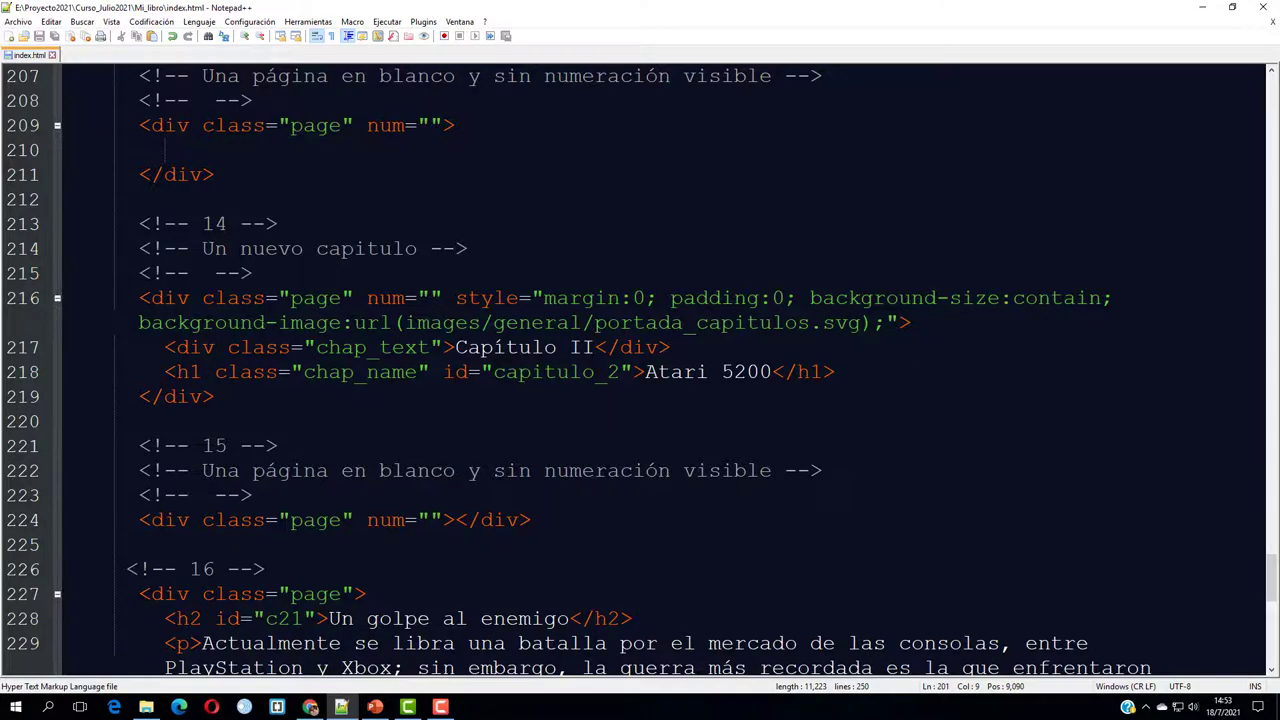
{"action": "scroll", "coordinate": [640, 370], "scroll_direction": "down", "scroll_amount": 3}
{"action": "scroll", "coordinate": [640, 370], "scroll_direction": "down", "scroll_amount": 3}
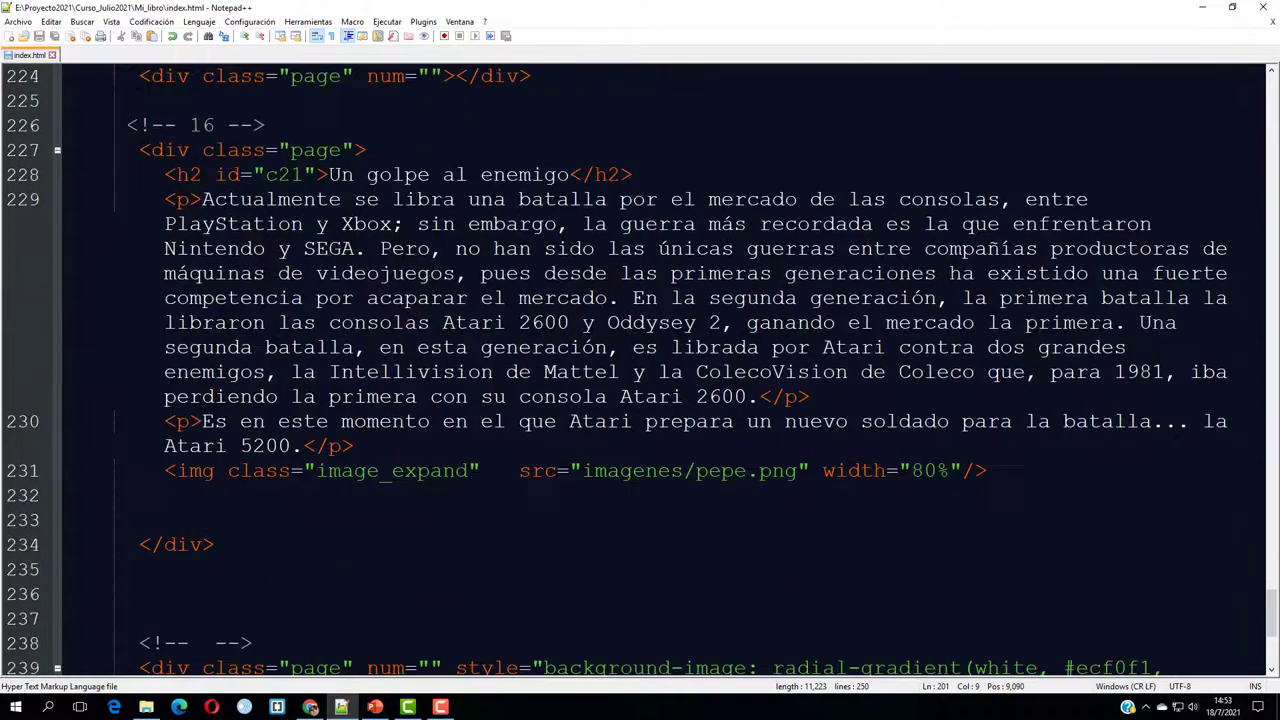
{"action": "left_click_drag", "start_coordinate": [165, 470], "coordinate": [986, 471]}
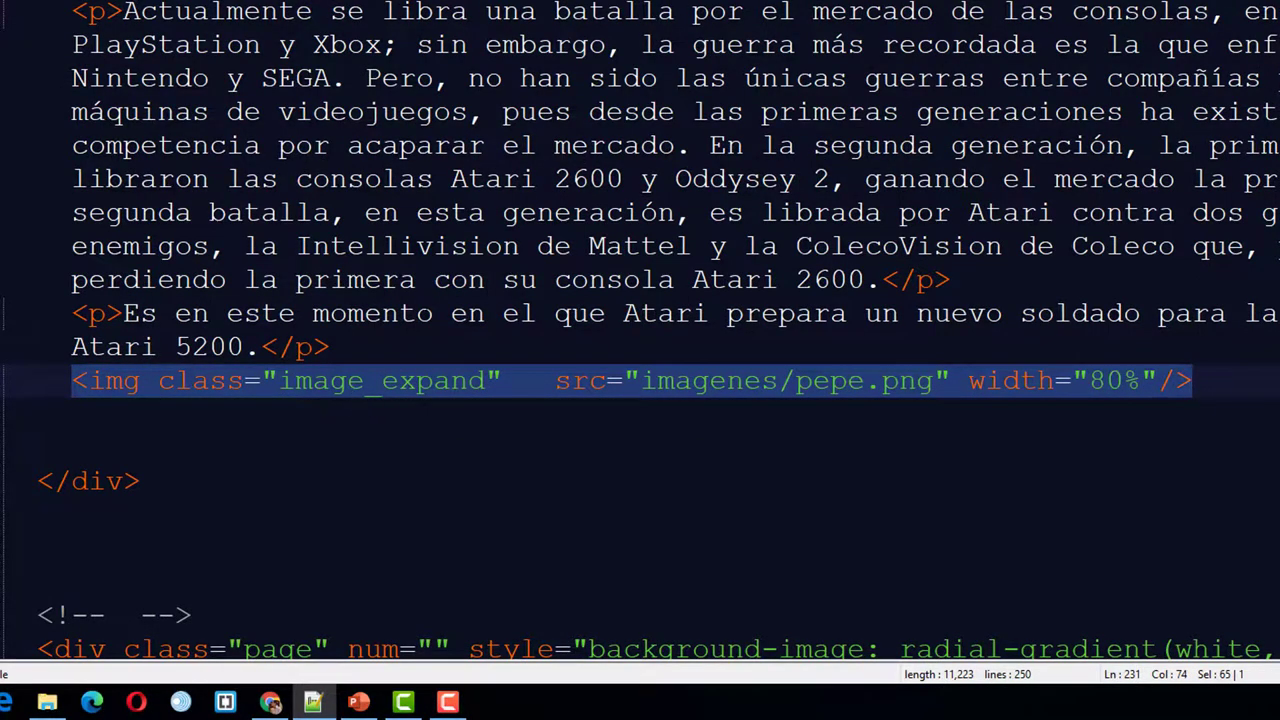
{"action": "scroll", "coordinate": [254, 395], "scroll_direction": "up", "scroll_amount": 3}
{"action": "scroll", "coordinate": [254, 395], "scroll_direction": "up", "scroll_amount": 3}
{"action": "scroll", "coordinate": [640, 330], "scroll_direction": "up", "scroll_amount": 3}
{"action": "scroll", "coordinate": [640, 330], "scroll_direction": "up", "scroll_amount": 3}
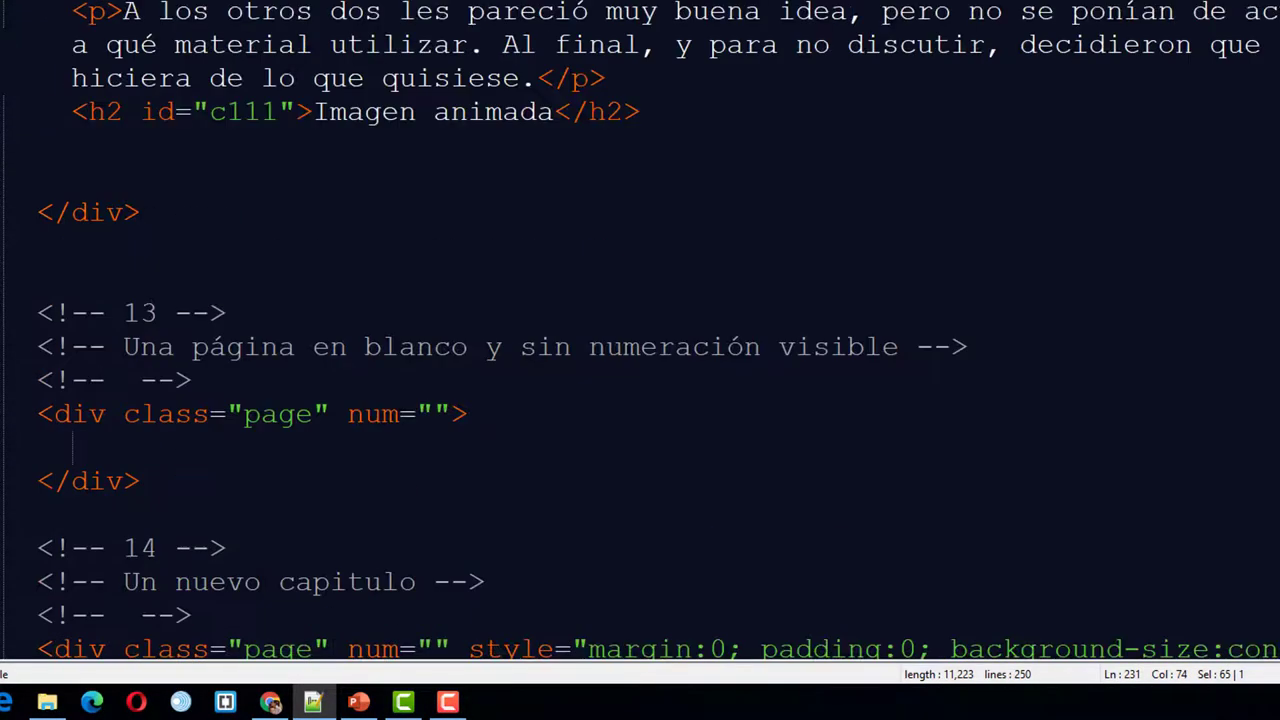
{"action": "left_click", "coordinate": [641, 111]}
{"action": "key", "text": "Return"}
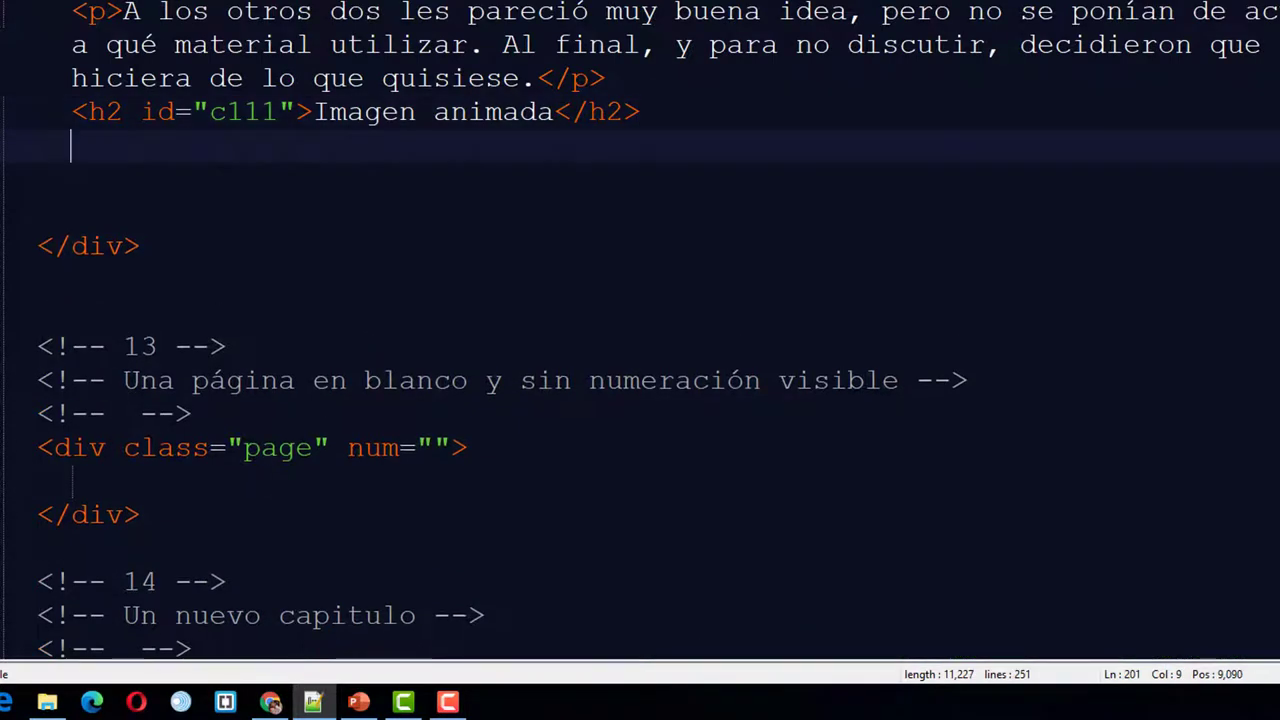
{"action": "type", "text": "<img class=\"image_expand\"   src=\"imagenes/pepe.png\" width=\"80%\"/>"}
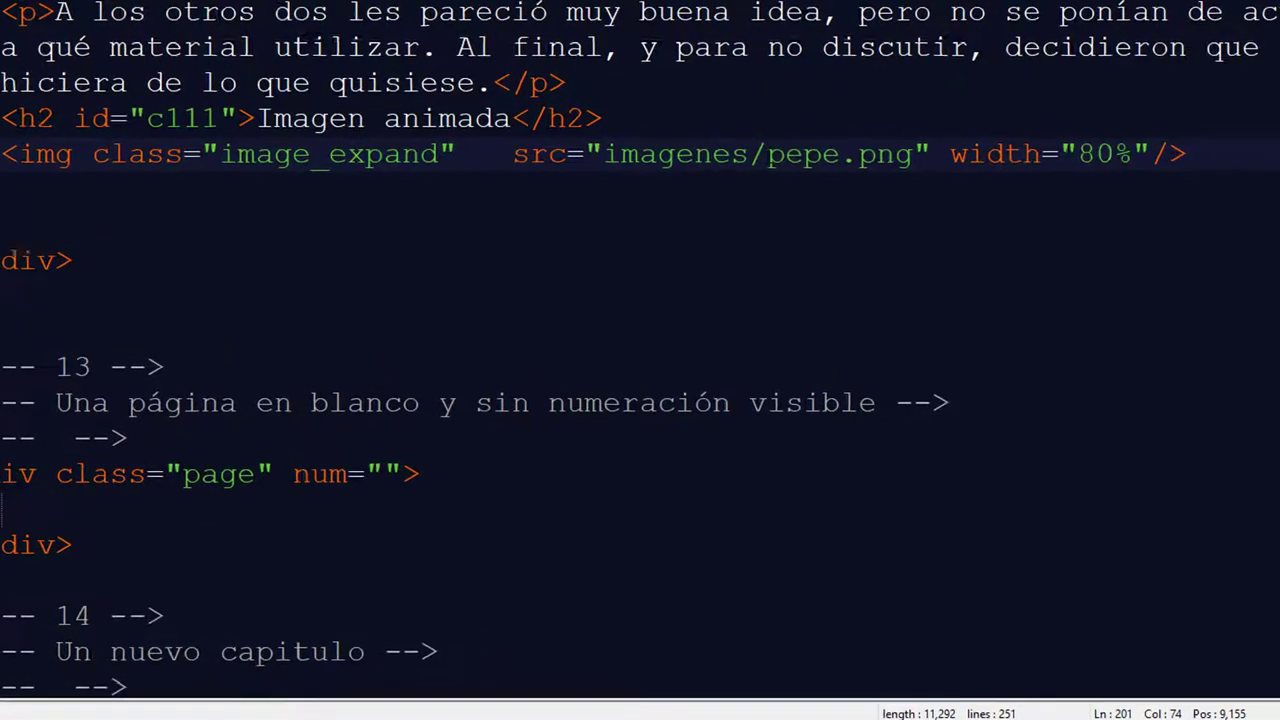
- Change the pasted tag's src from pepe.png to 3cerditos.gif and its width to 100%
{"action": "left_click_drag", "start_coordinate": [796, 145], "coordinate": [949, 147]}
{"action": "left_click_drag", "start_coordinate": [770, 228], "coordinate": [749, 228]}
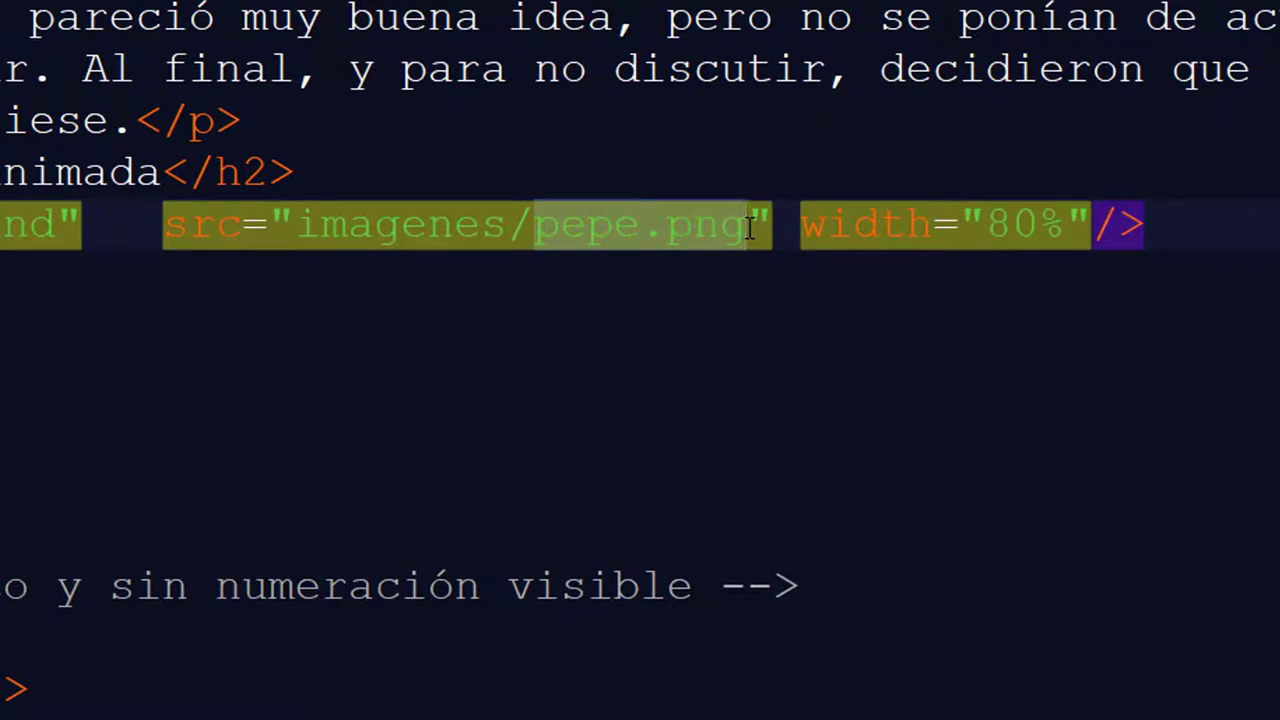
{"action": "type", "text": "3cer"}
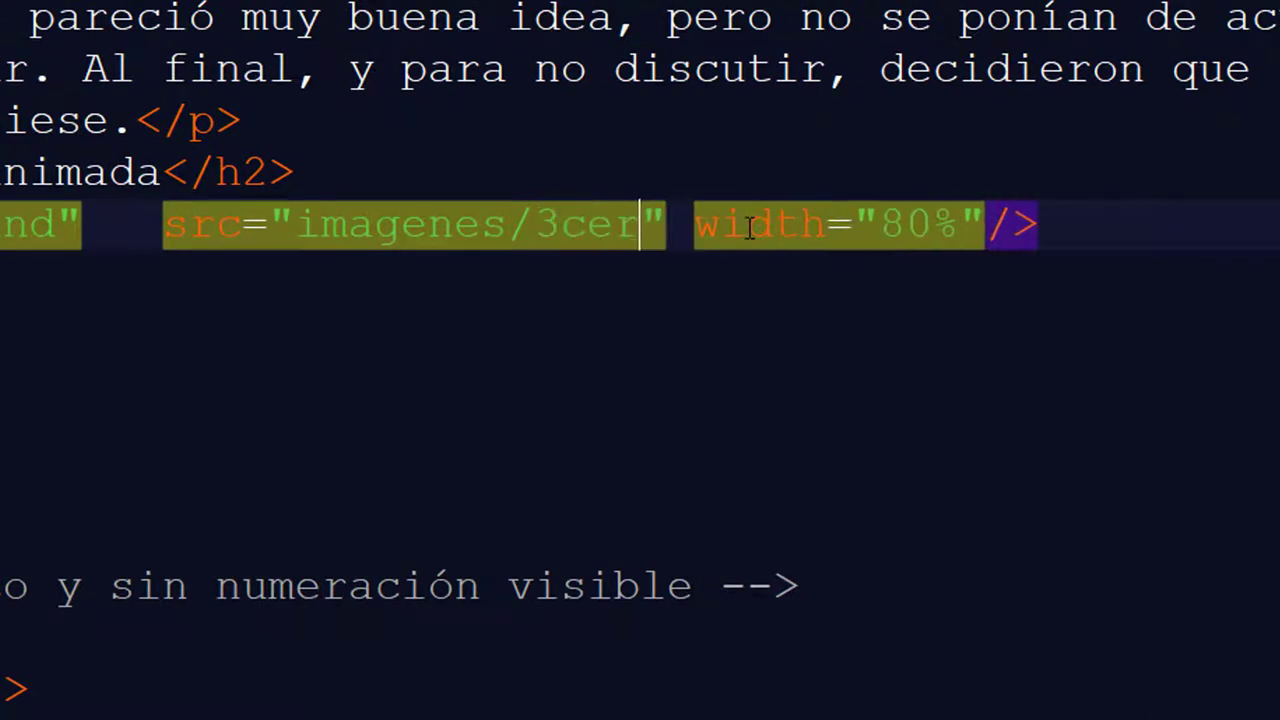
{"action": "type", "text": "ditos"}
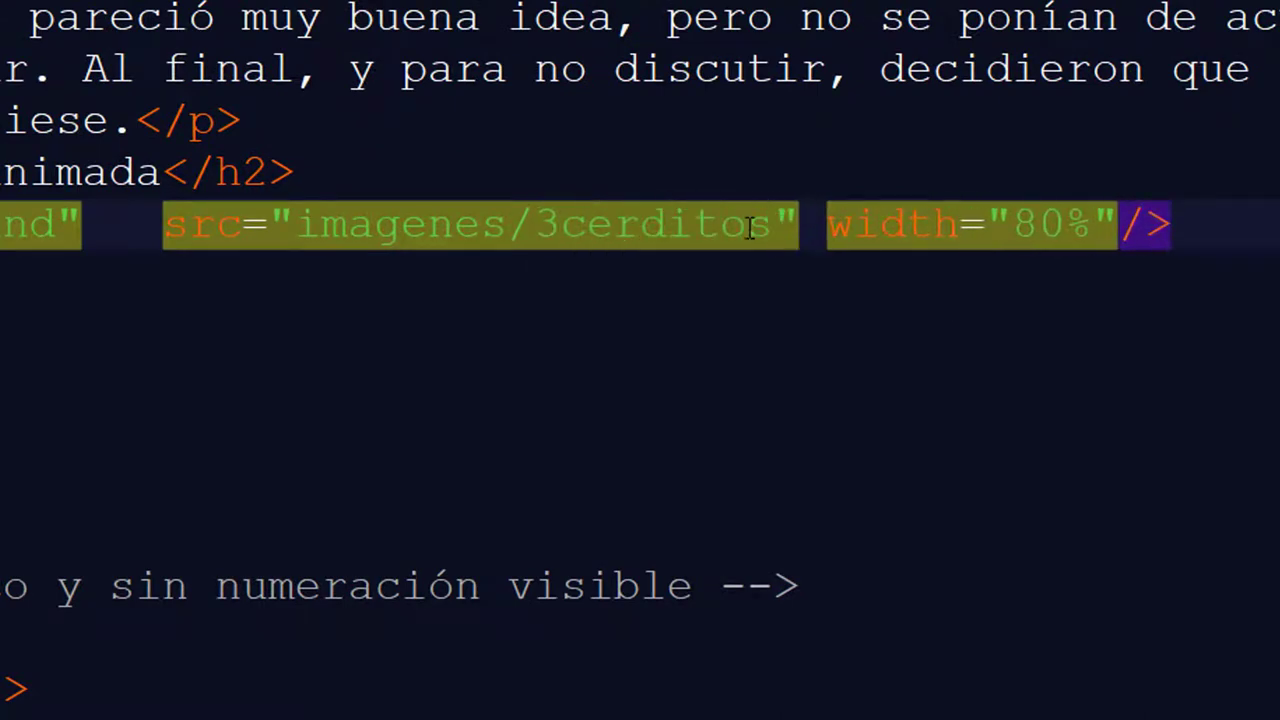
{"action": "type", "text": ".gif"}
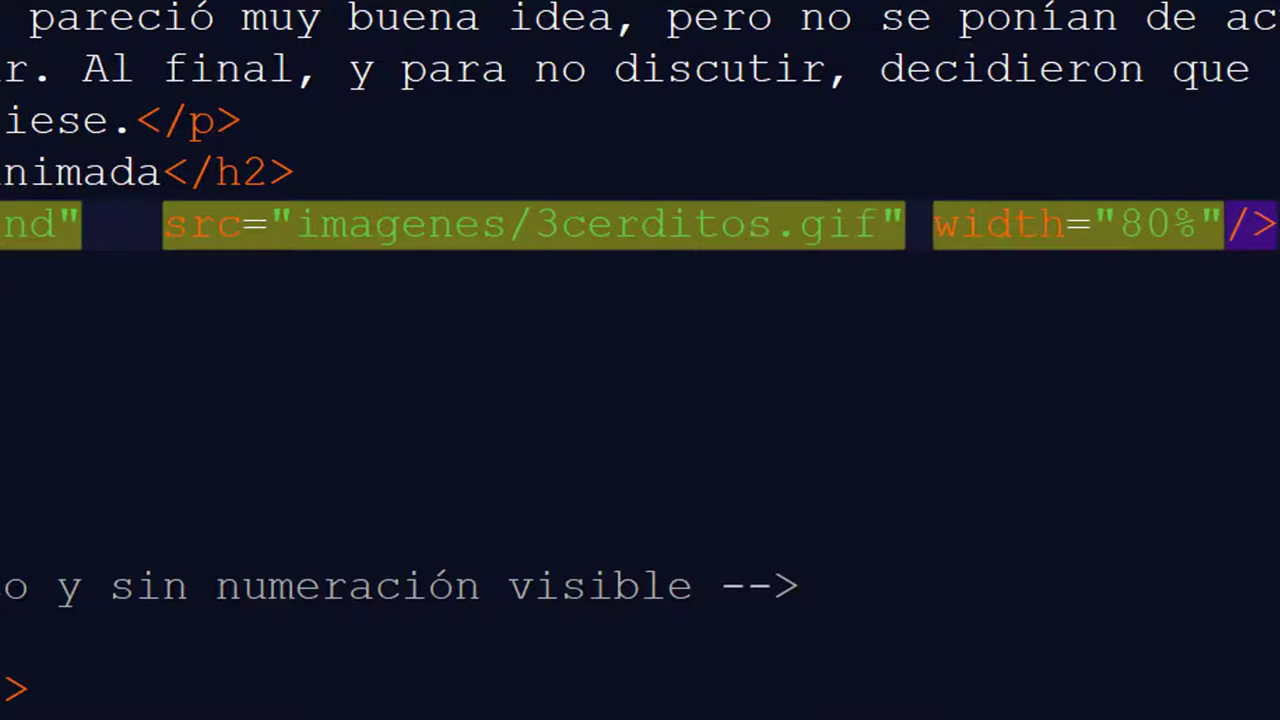
{"action": "left_click", "coordinate": [345, 382]}
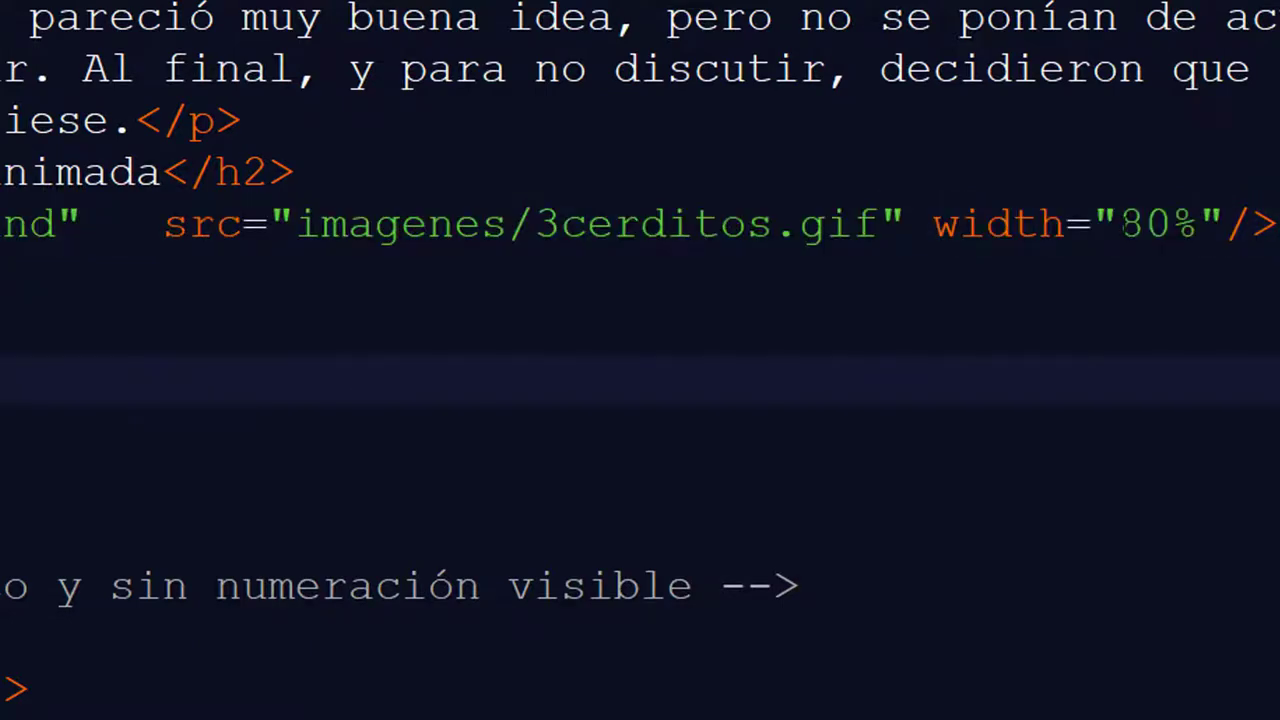
{"action": "left_click", "coordinate": [1142, 224]}
{"action": "key", "text": "BackSpace"}
{"action": "type", "text": "10"}
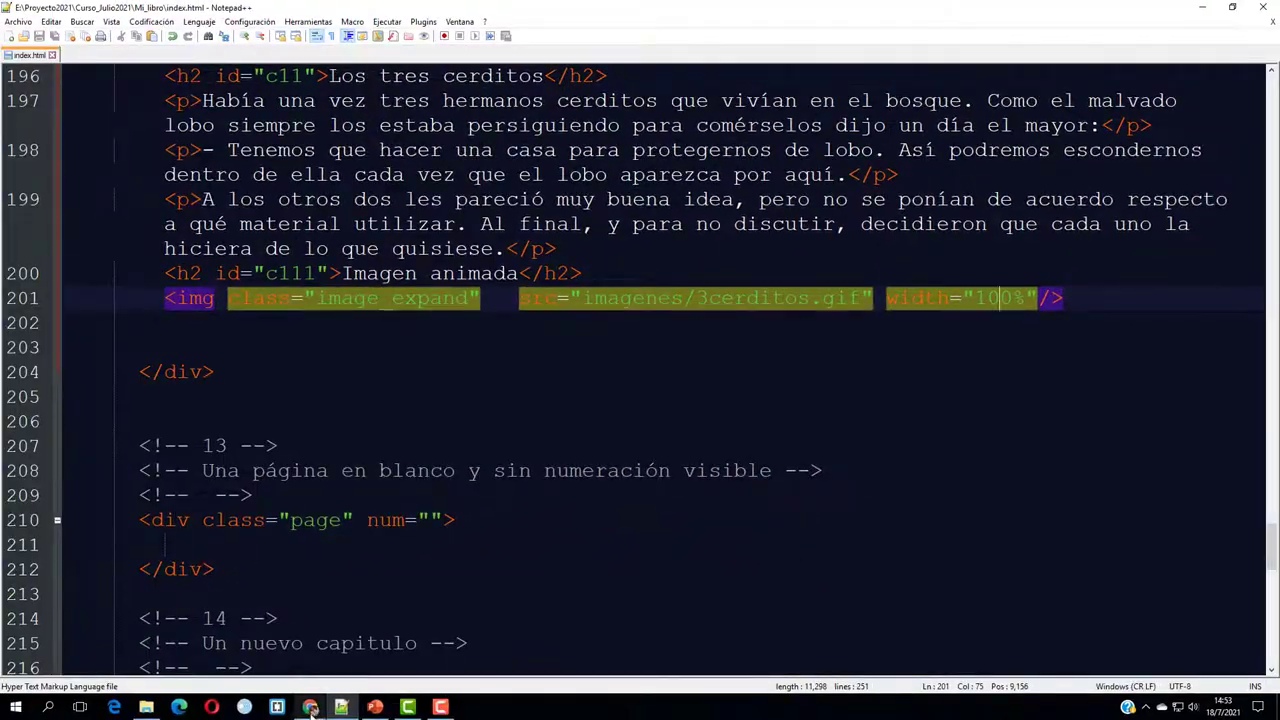
- Reload the book in Chrome and jump to section 1.2 Imagen animada from the contents
{"action": "left_click", "coordinate": [310, 707]}
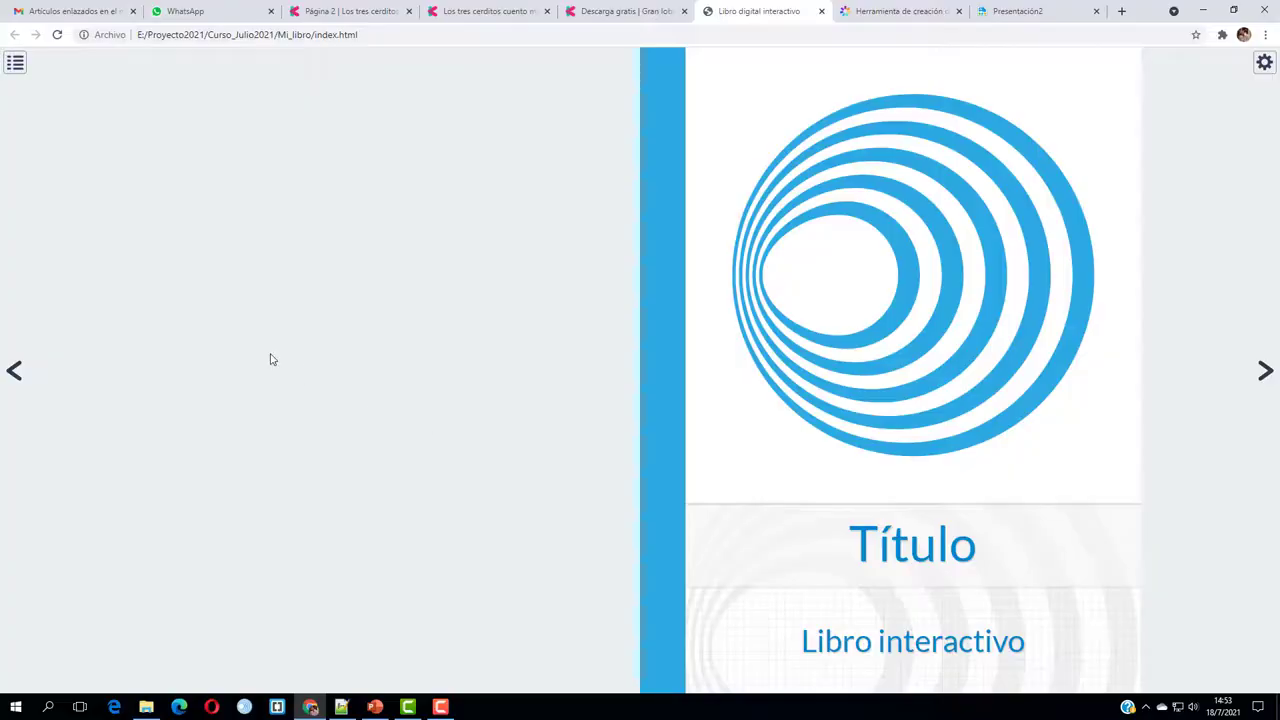
{"action": "left_click", "coordinate": [57, 35]}
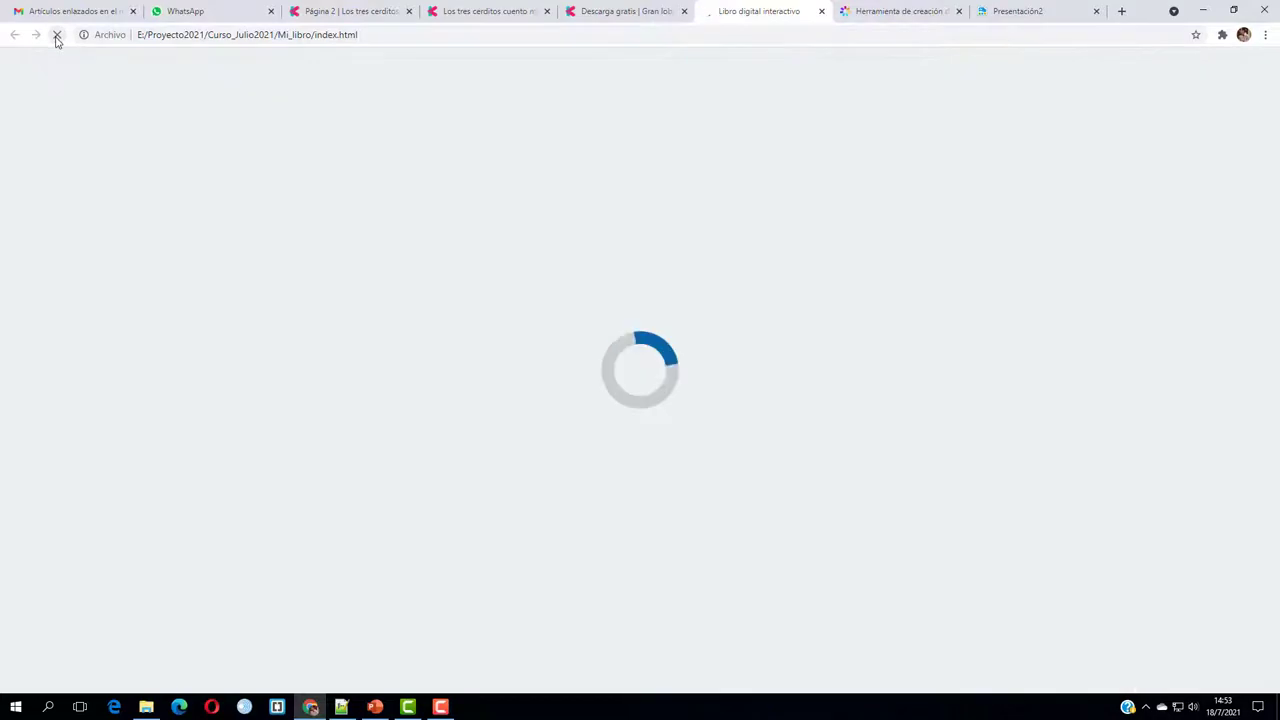
{"action": "left_click", "coordinate": [12, 68]}
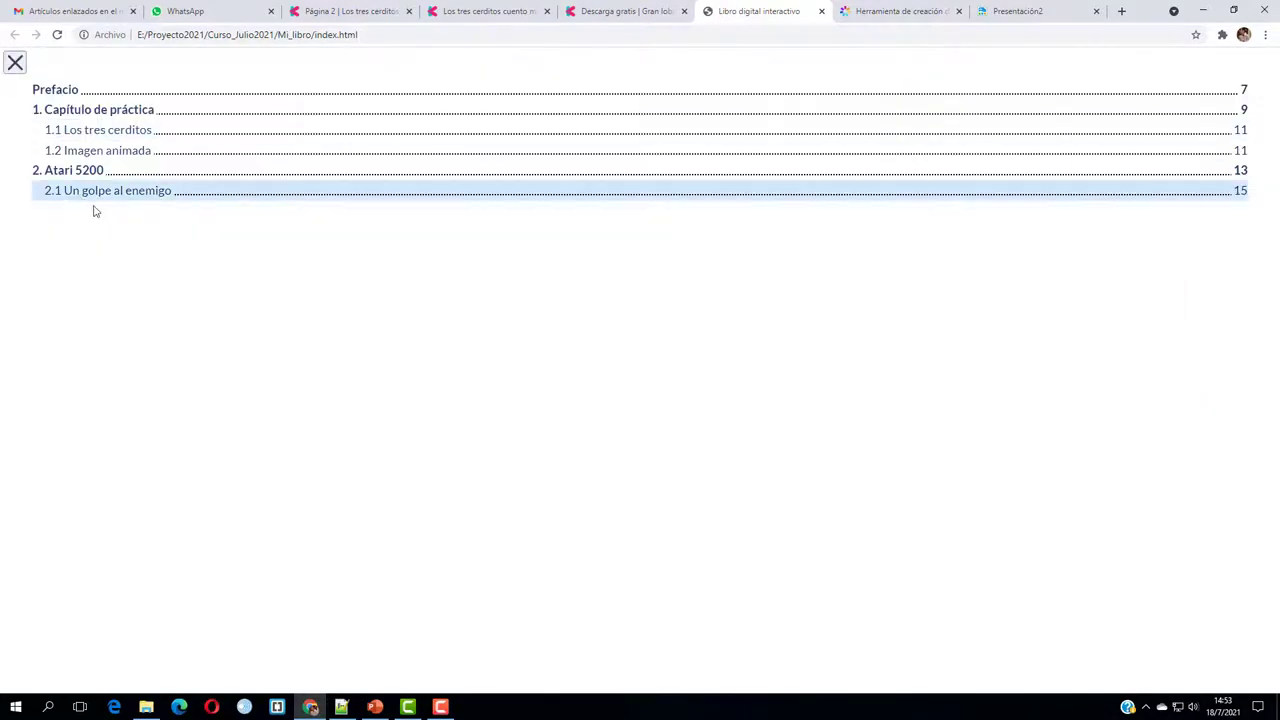
{"action": "left_click", "coordinate": [120, 152]}
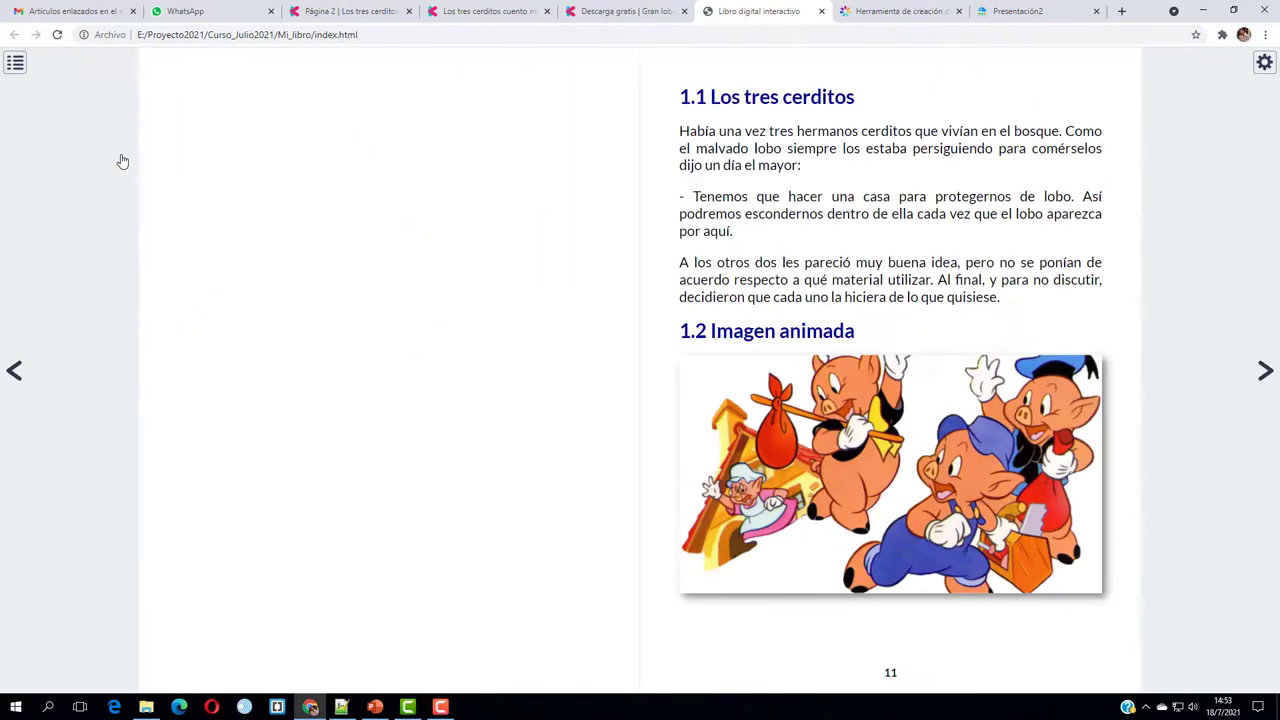